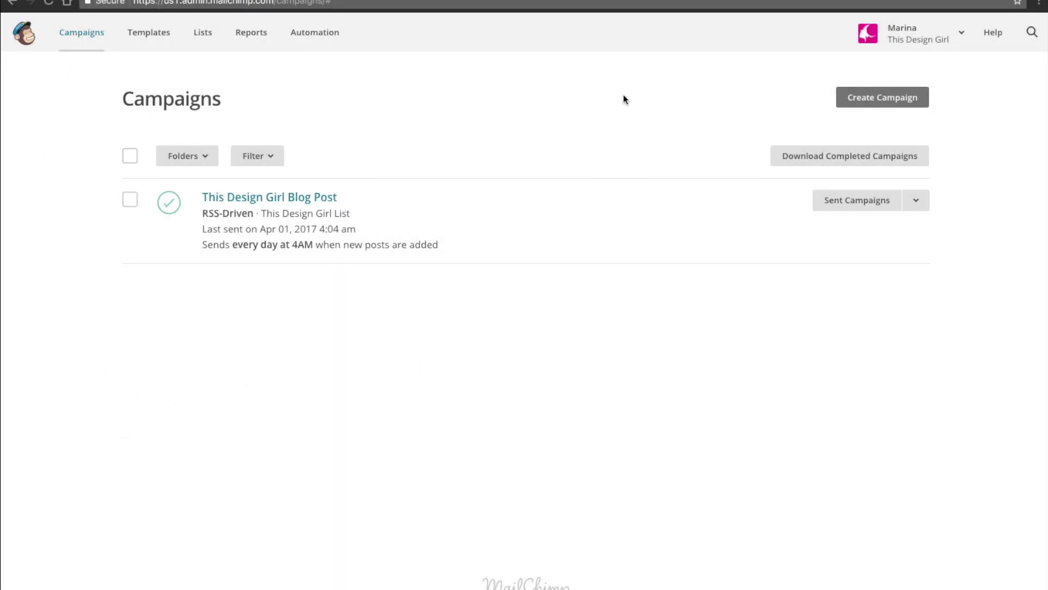
# Create a new campaign named 'RSS Campaign' with the RSS campaign type.
pyautogui.click(895, 104)
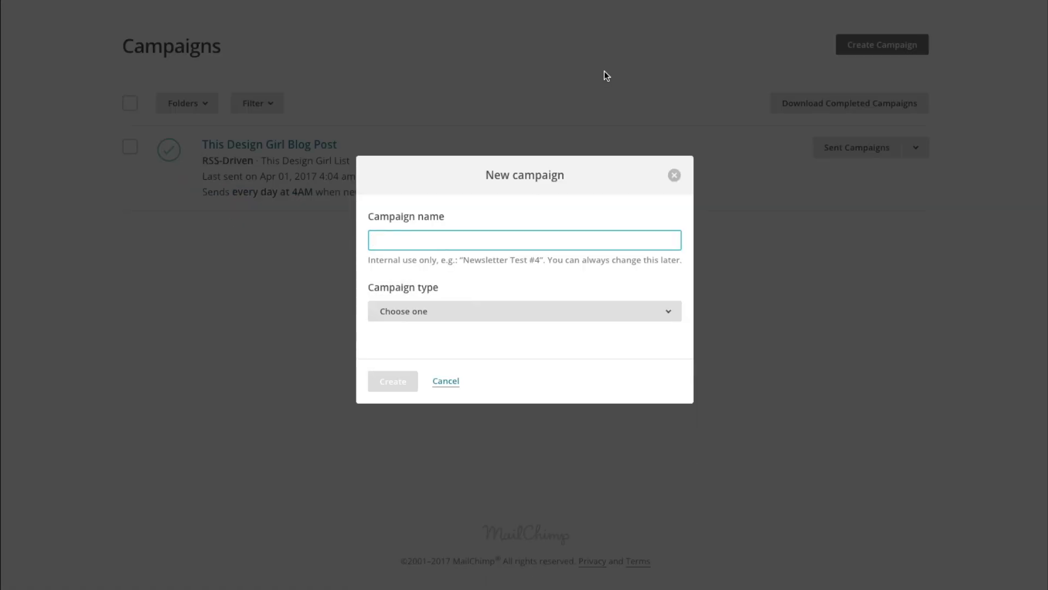
pyautogui.write('RSS Campaign')
pyautogui.click(383, 319)
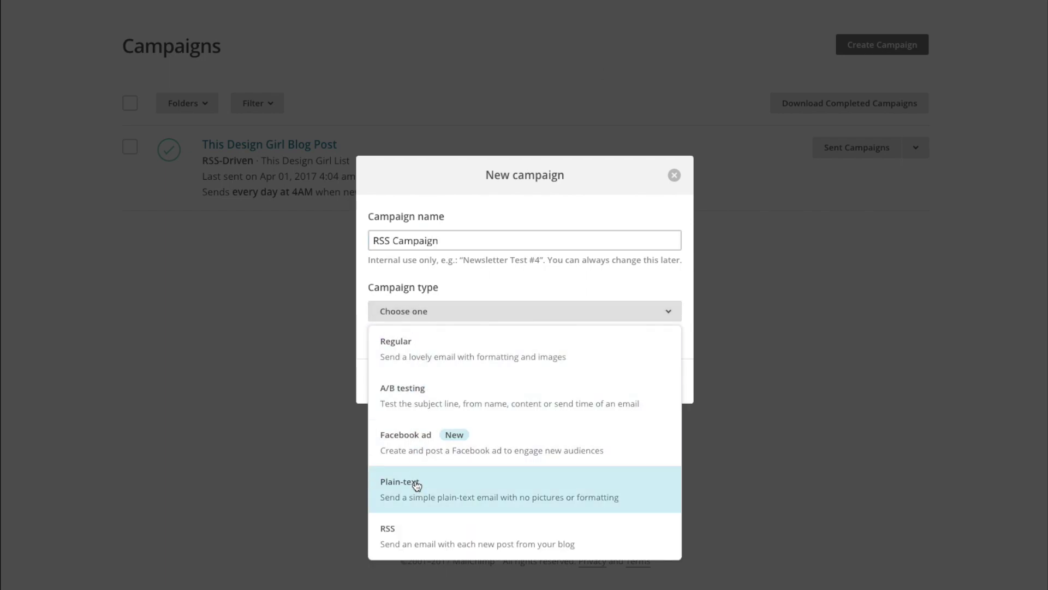
pyautogui.click(404, 545)
pyautogui.click(393, 382)
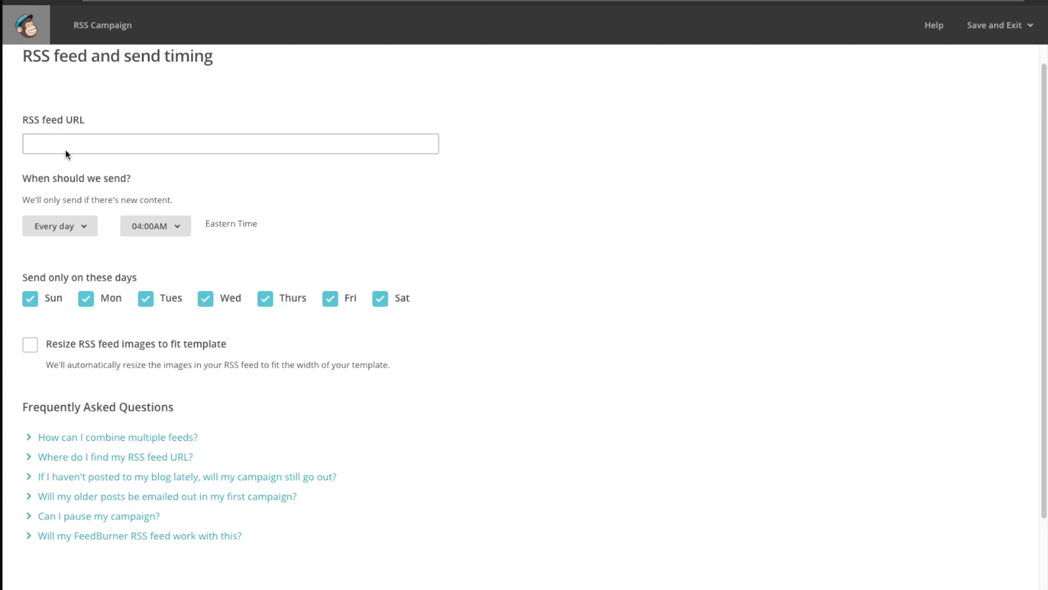
pyautogui.click(103, 144)
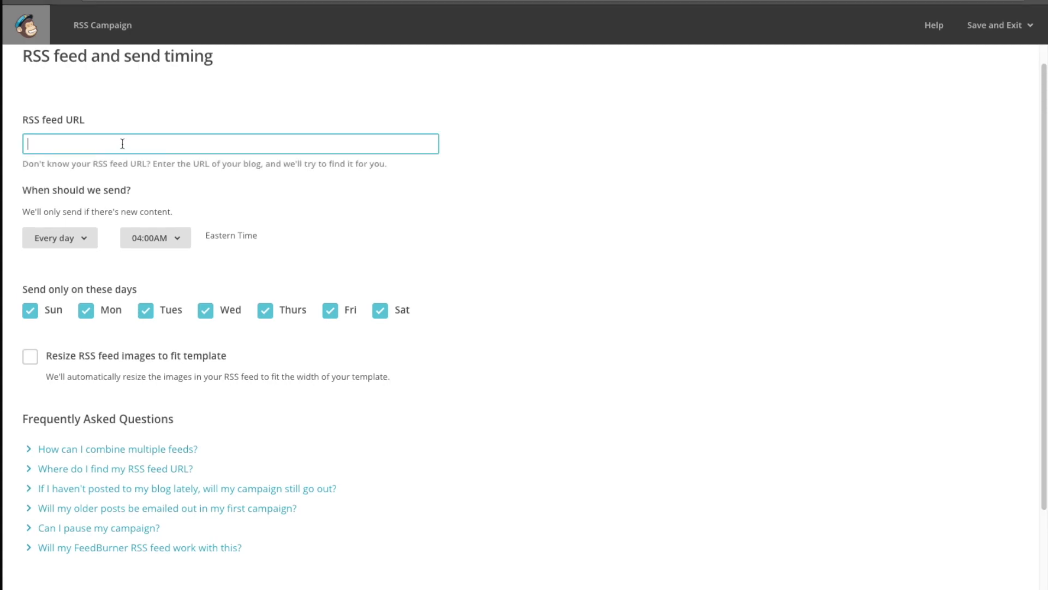
pyautogui.write('htt')
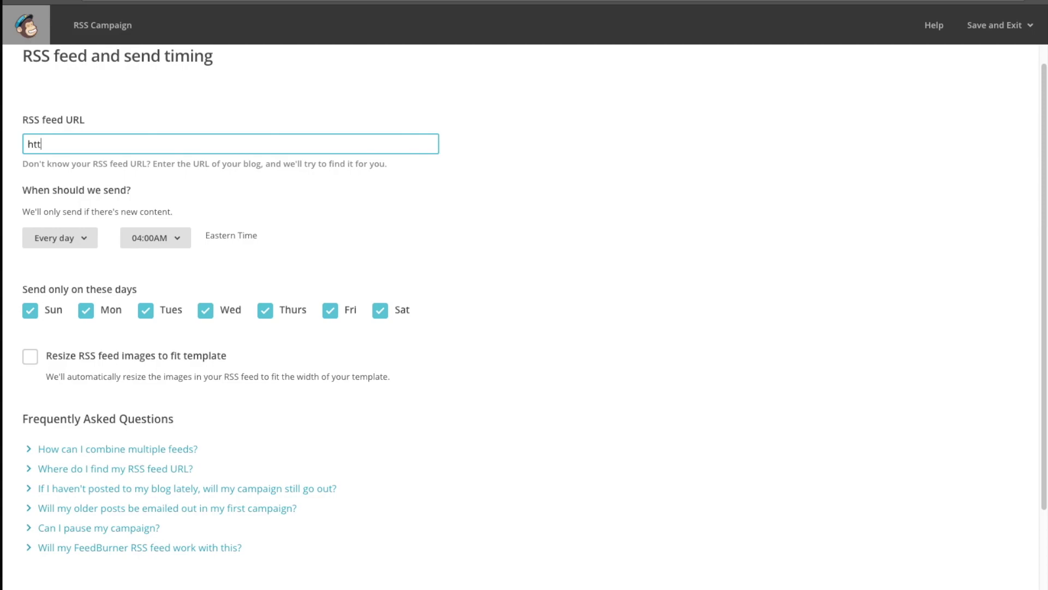
pyautogui.write('p://www.thisdesigngirl.com')
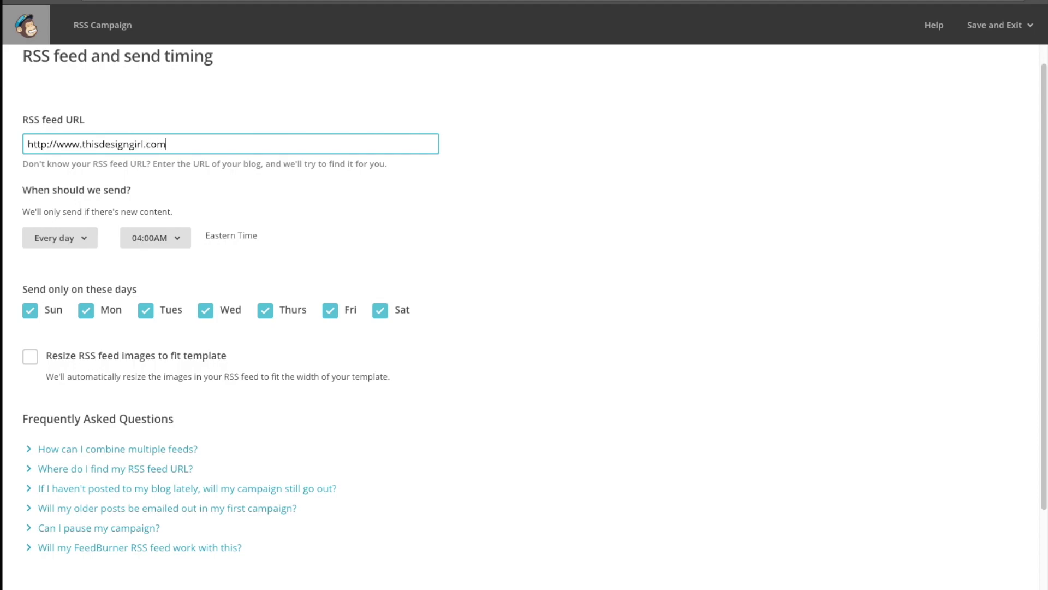
pyautogui.write('/feed')
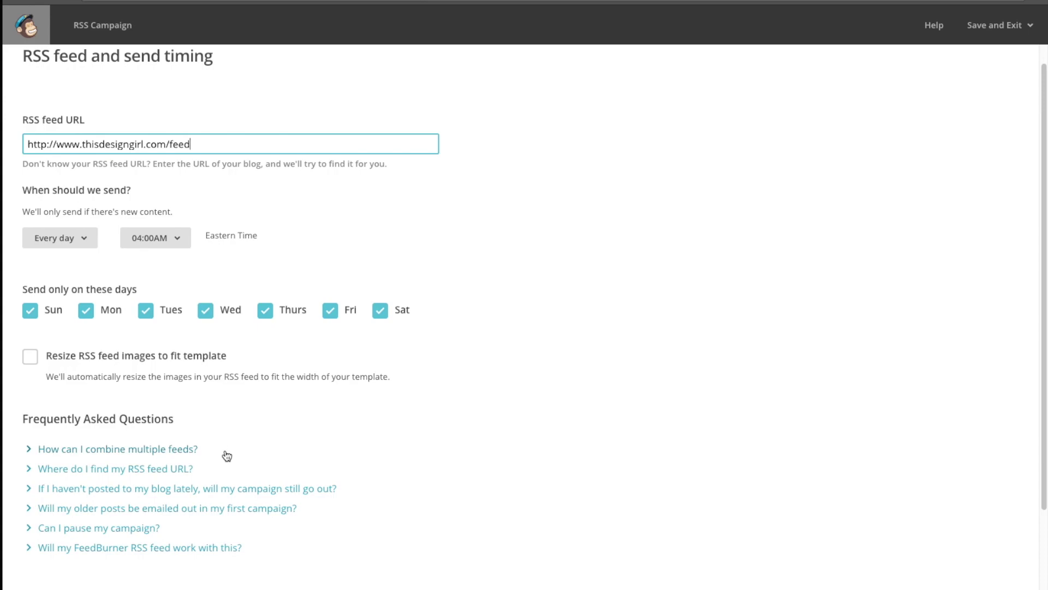
pyautogui.click(165, 473)
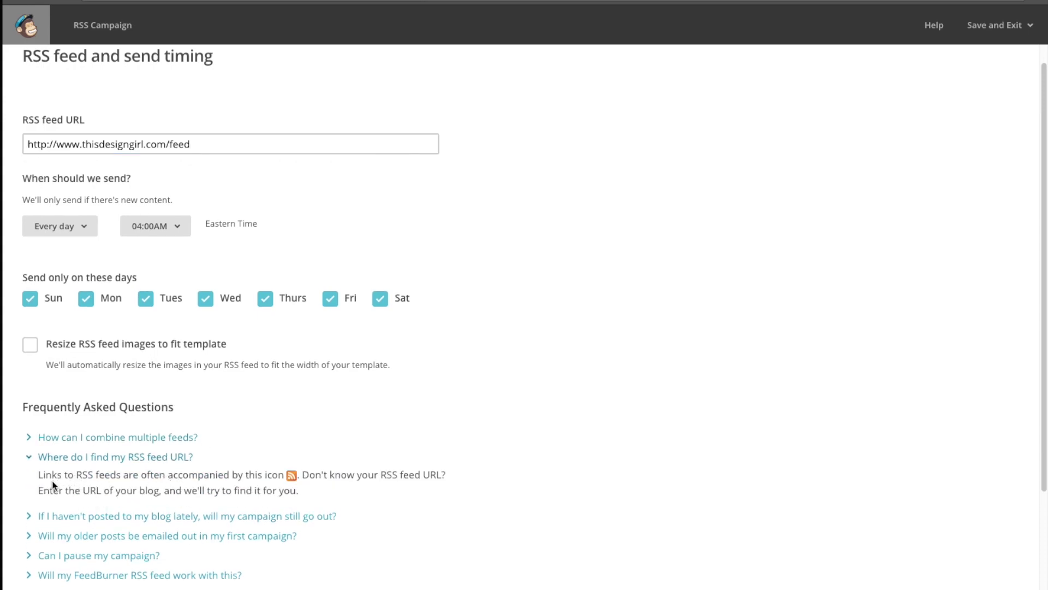
pyautogui.moveTo(39, 491); pyautogui.dragTo(207, 491)
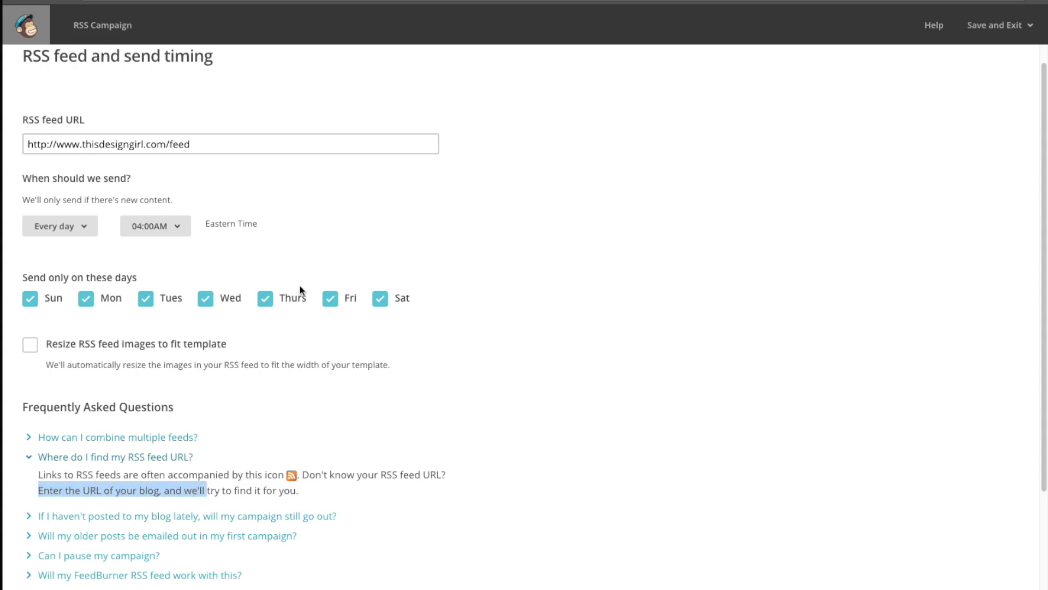
pyautogui.click(169, 144)
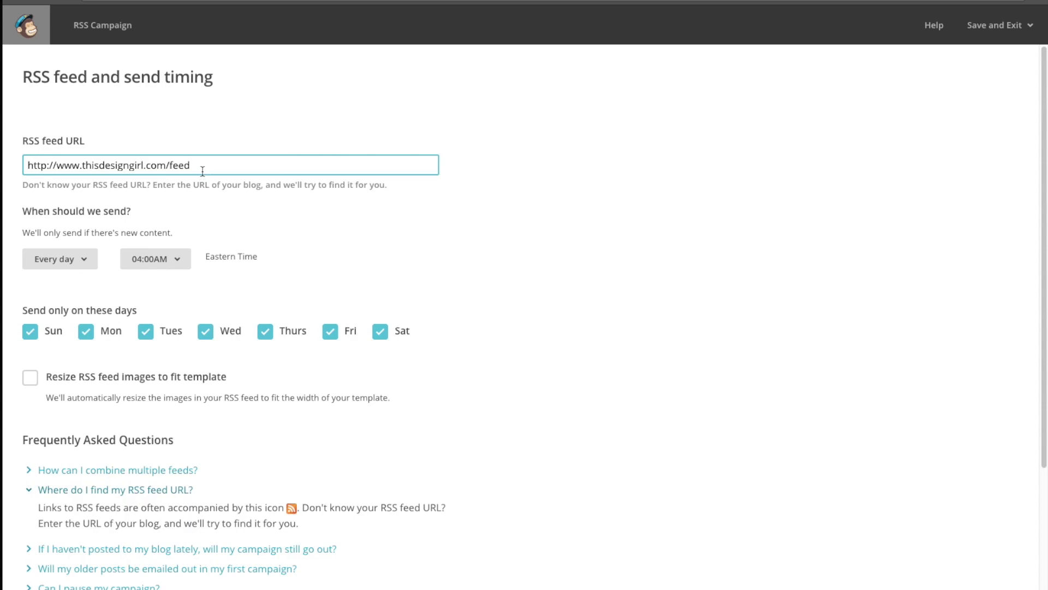
pyautogui.moveTo(199, 166); pyautogui.dragTo(26, 136)
pyautogui.press('BackSpace')
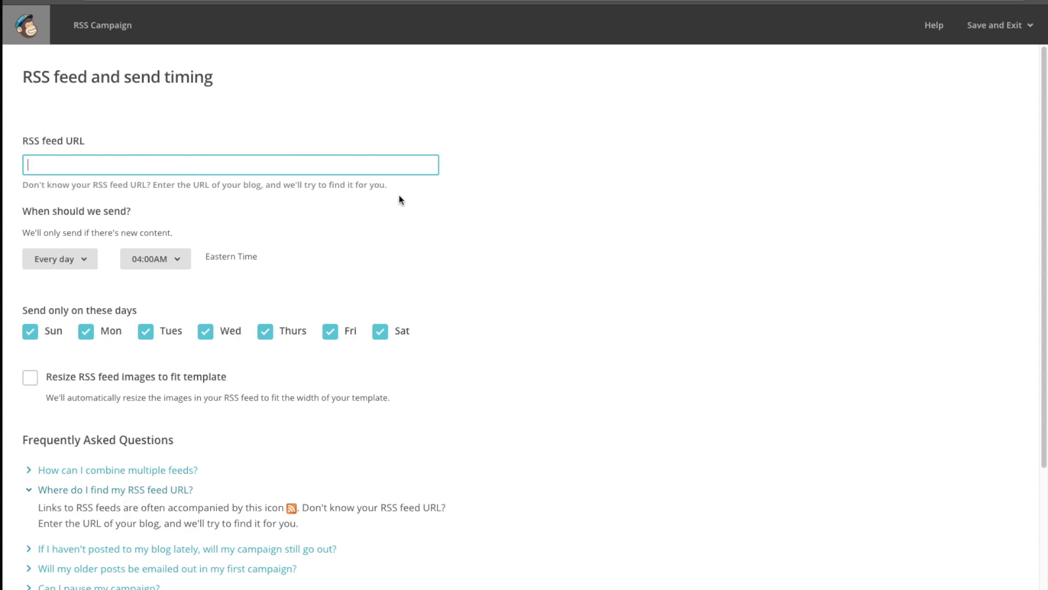
pyautogui.write('http://www.thisdesigngirl.com')
pyautogui.click(311, 243)
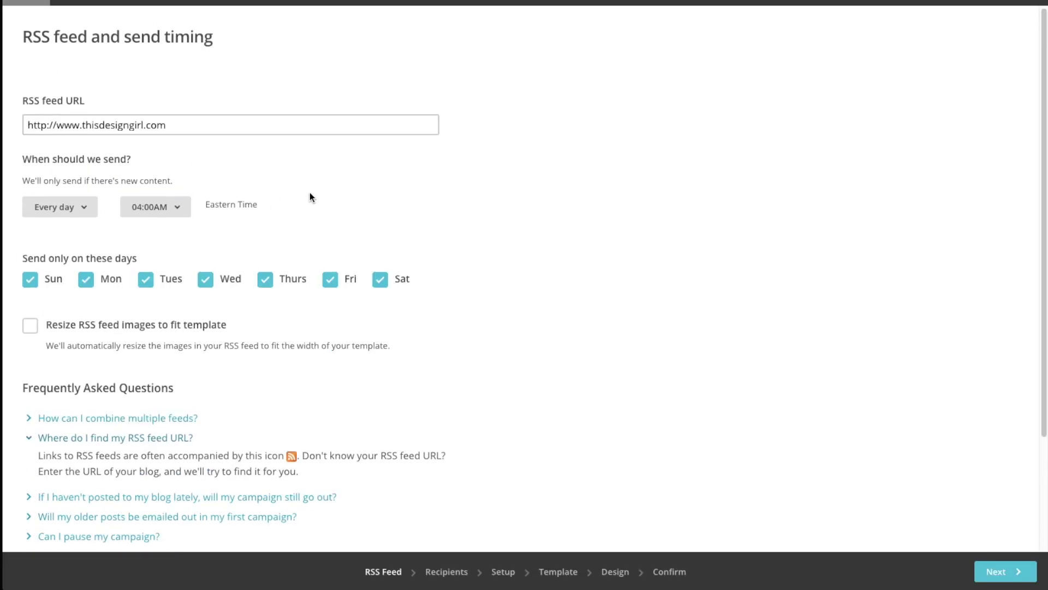
pyautogui.scroll(-1, 268, 317)
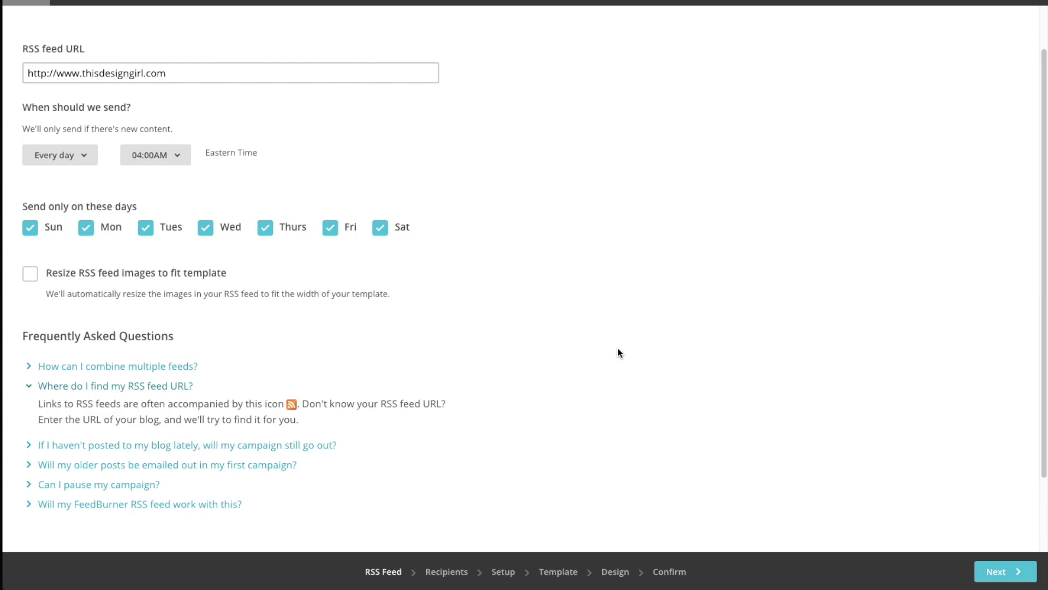
pyautogui.scroll(1, 682, 377)
pyautogui.click(1002, 570)
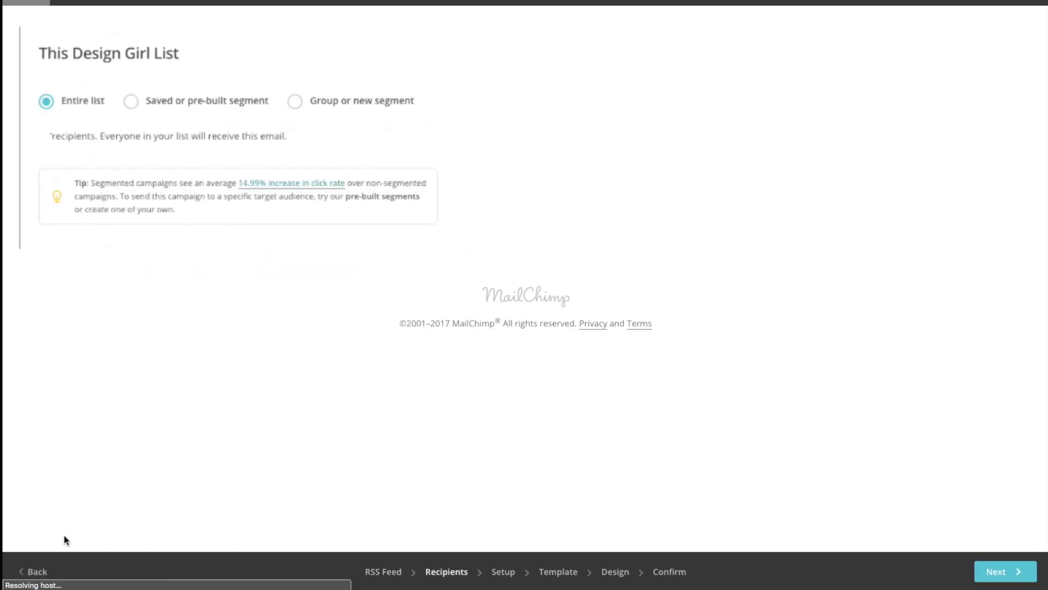
# Return to the RSS feed settings and review the note about sending only new content.
pyautogui.click(38, 572)
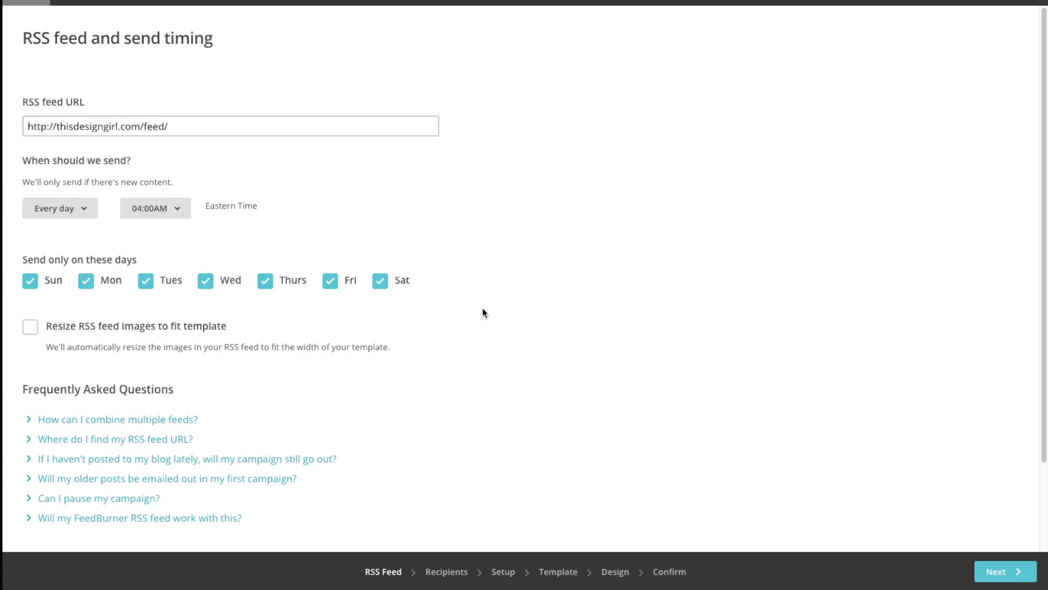
pyautogui.scroll(-1, 483, 309)
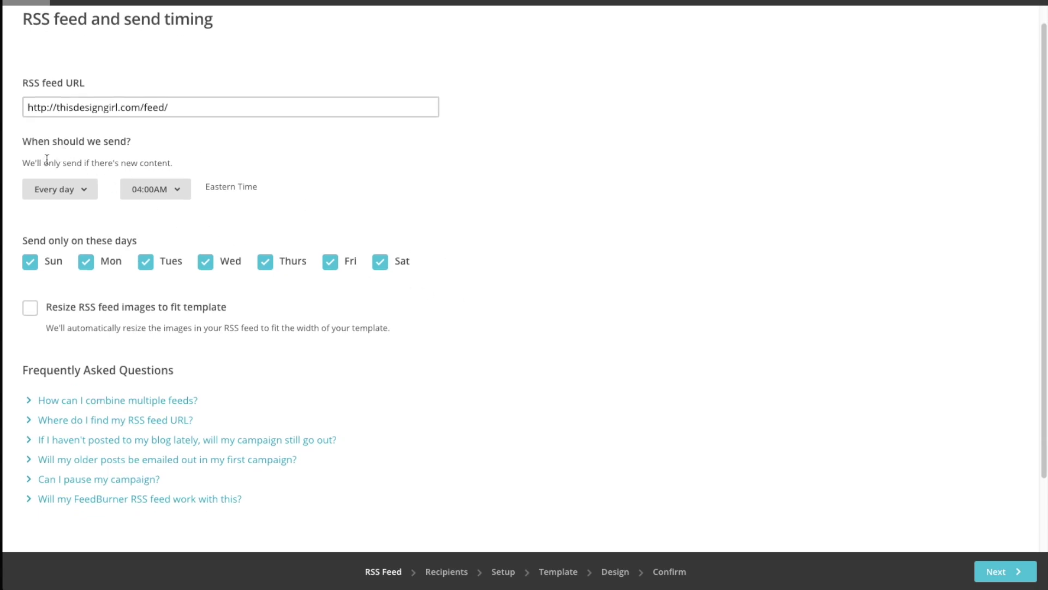
pyautogui.moveTo(22, 163); pyautogui.dragTo(177, 165)
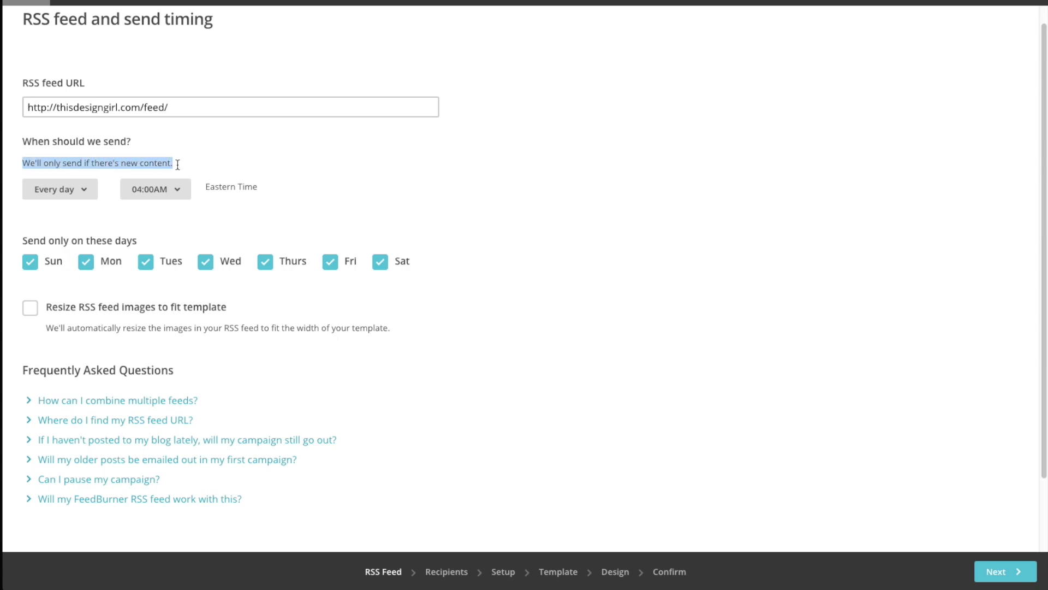
# Keep daily 04:00AM sending, turn off RSS image resizing, and continue to Recipients.
pyautogui.click(103, 160)
pyautogui.click(58, 188)
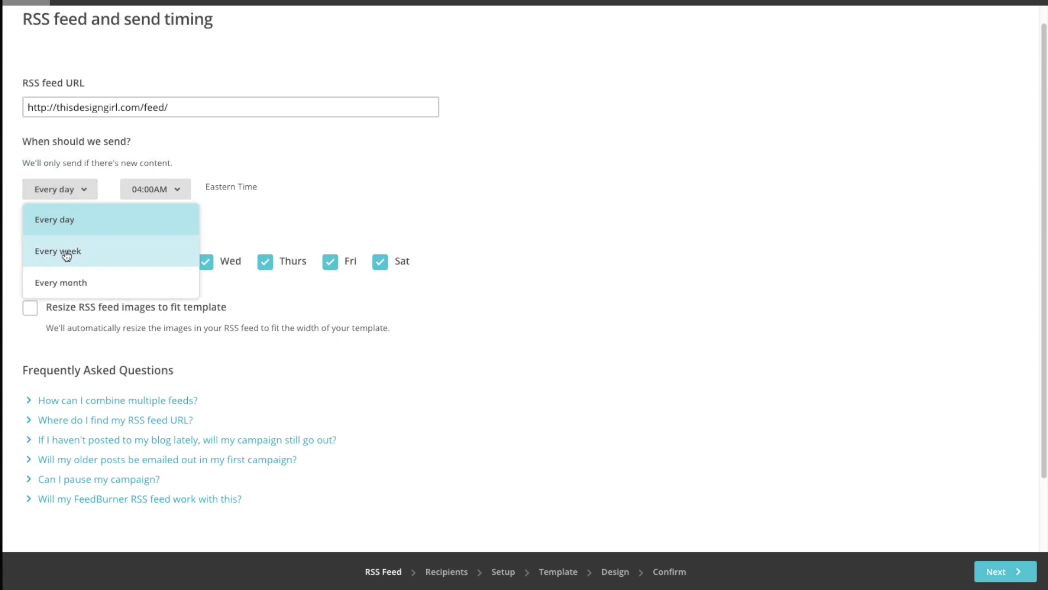
pyautogui.click(219, 183)
pyautogui.click(176, 189)
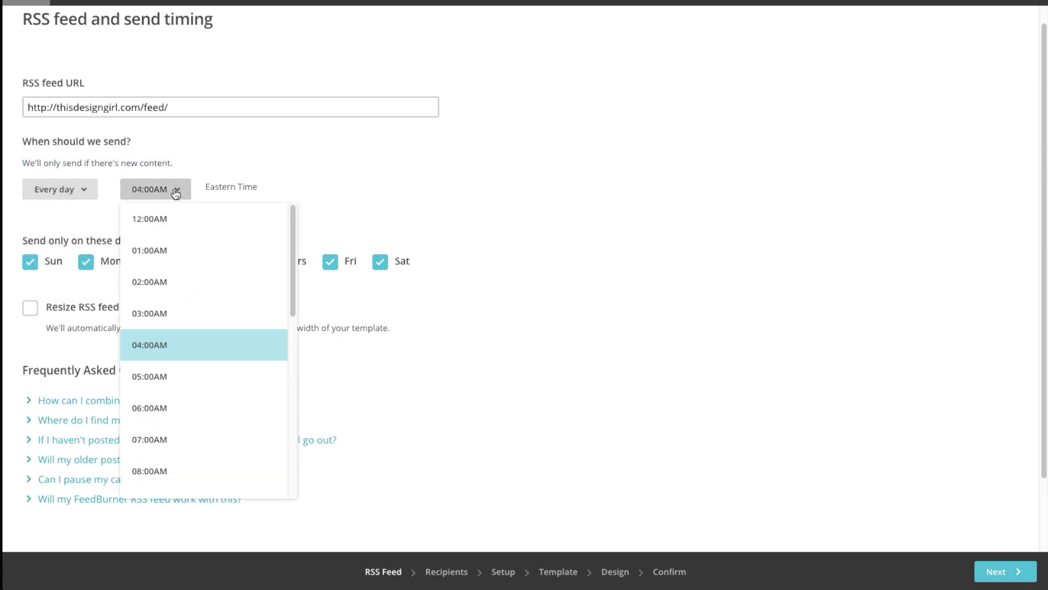
pyautogui.click(222, 153)
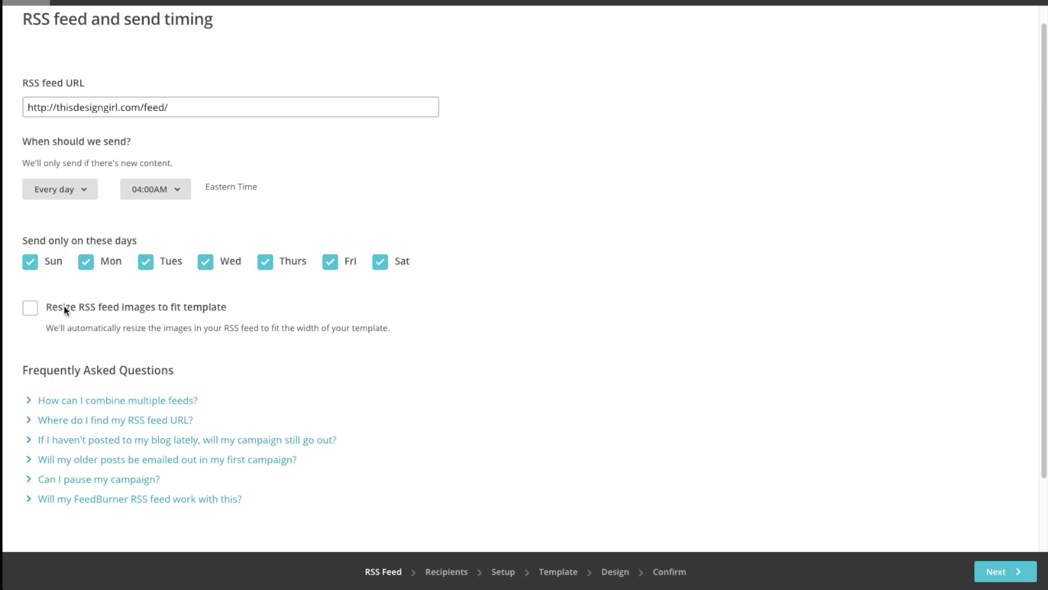
pyautogui.click(31, 311)
pyautogui.click(1001, 570)
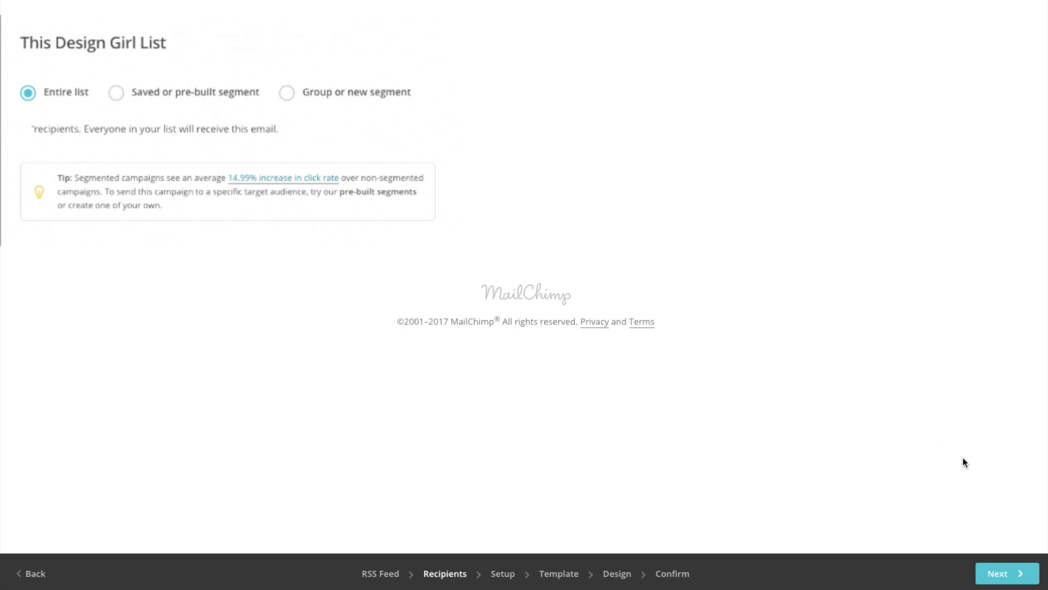
# Open Setup and review the name 'RSS Campaign' and the subject with RSSFEED title and date tags.
pyautogui.click(1004, 577)
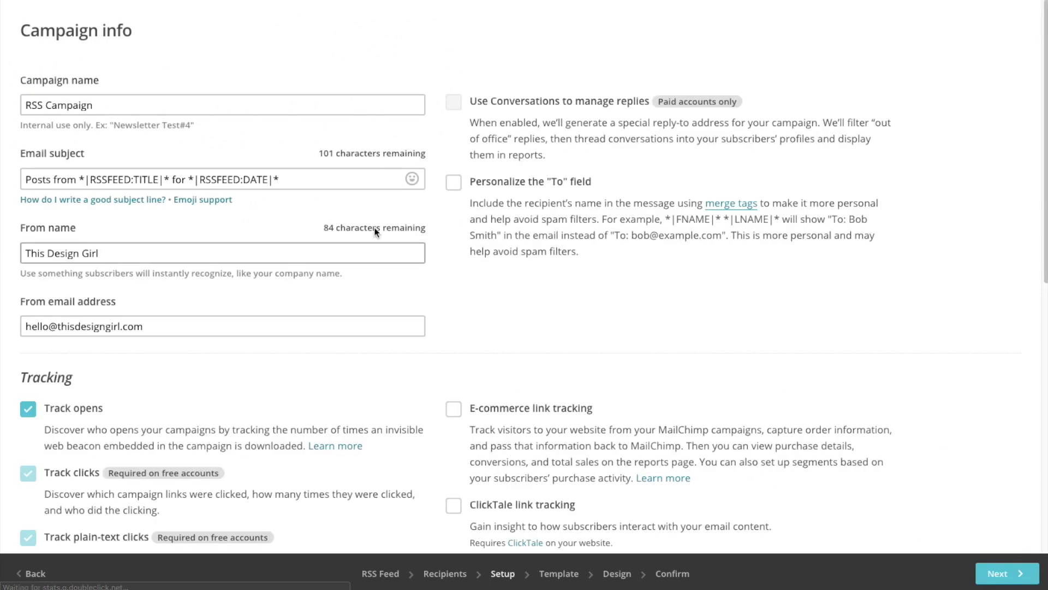
pyautogui.scroll(-1, 480, 256)
pyautogui.scroll(-1, 482, 246)
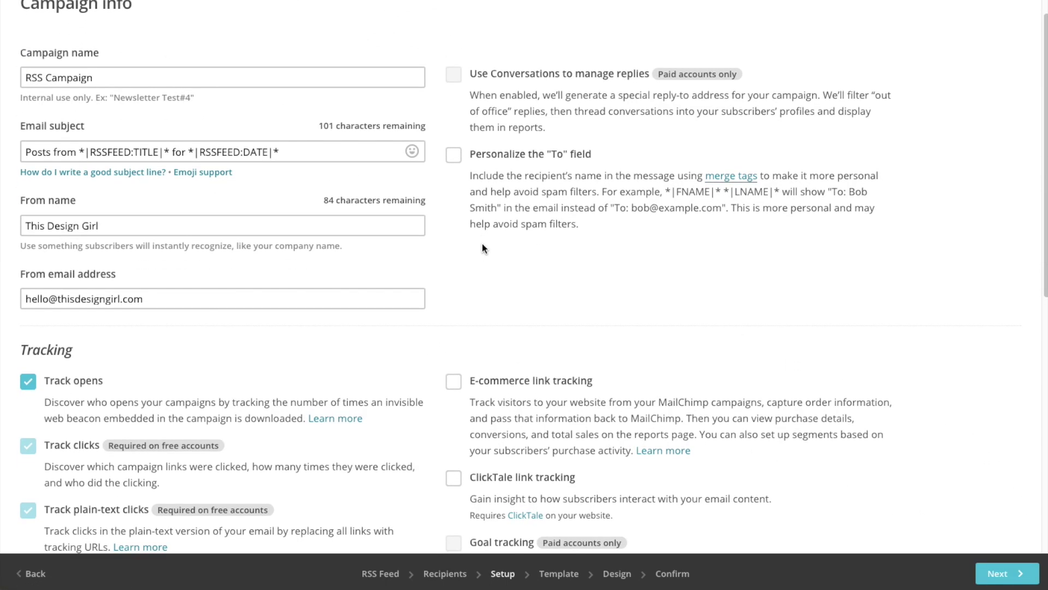
pyautogui.scroll(1, 483, 250)
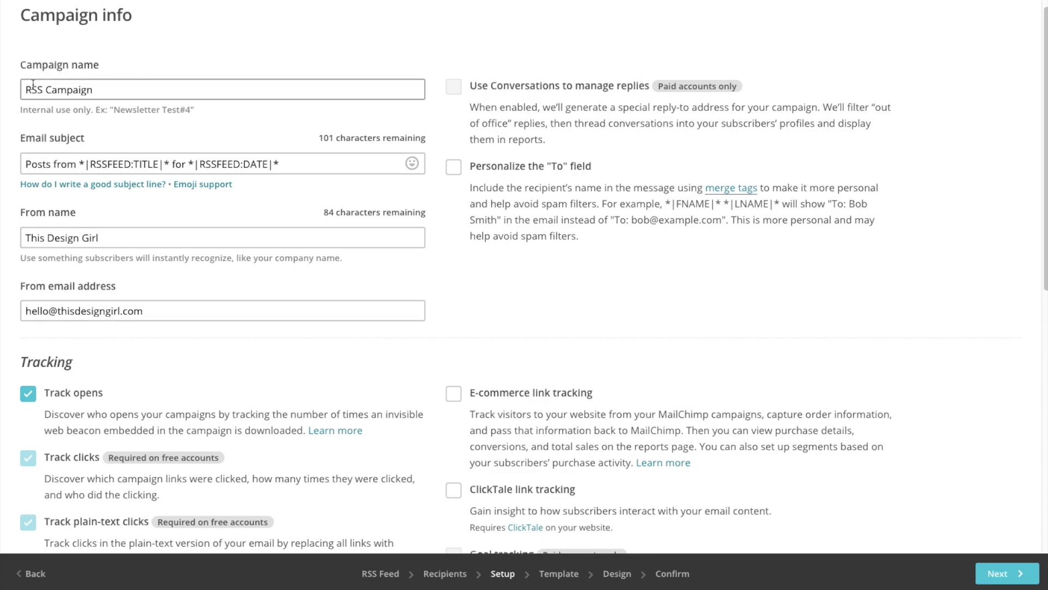
pyautogui.moveTo(26, 90); pyautogui.dragTo(102, 91)
pyautogui.click(35, 165)
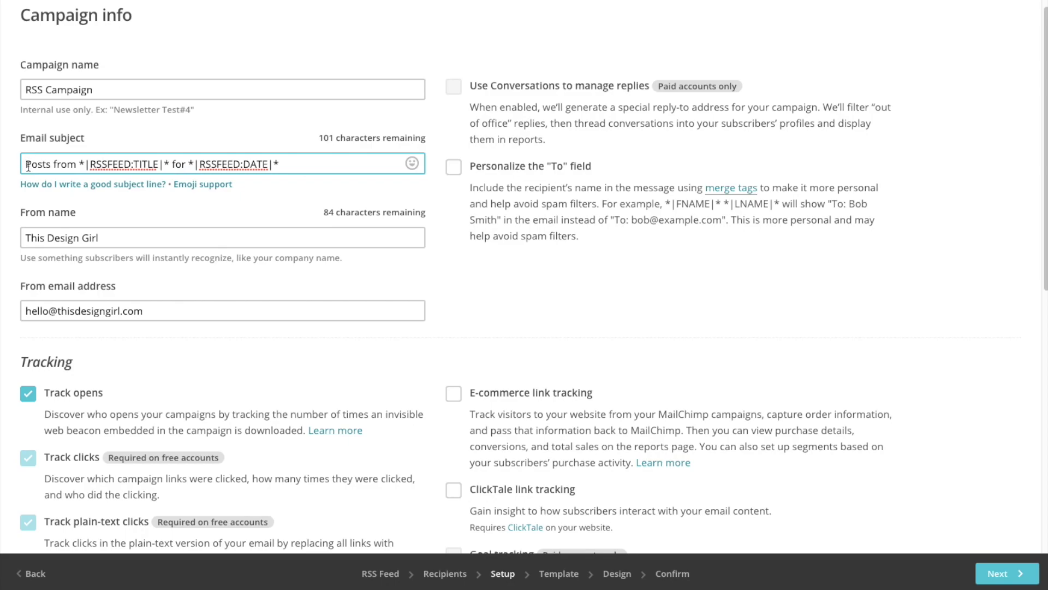
pyautogui.moveTo(26, 166); pyautogui.dragTo(170, 169)
pyautogui.click(97, 162)
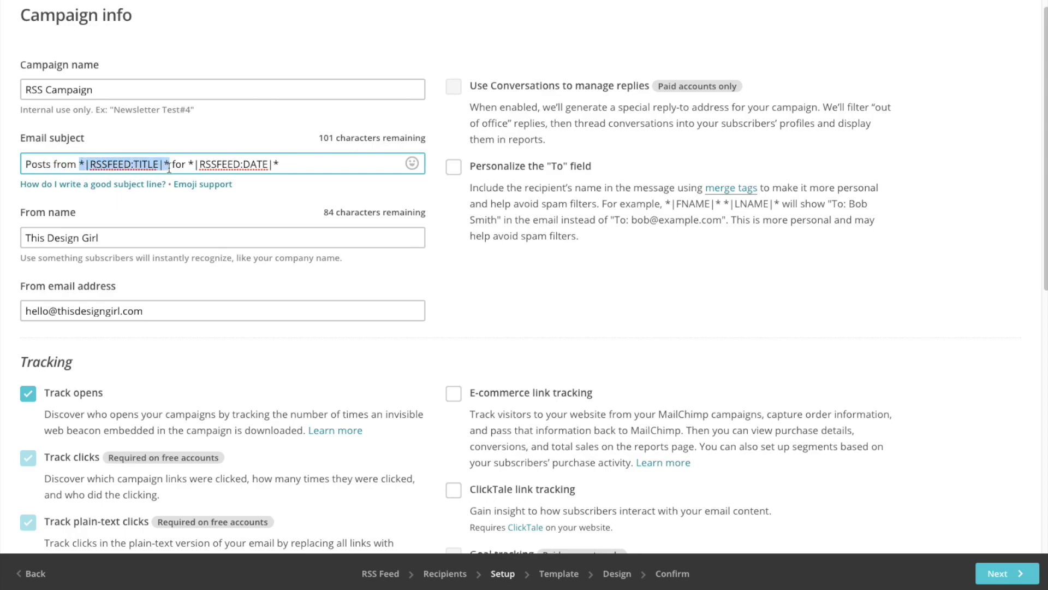
pyautogui.click(217, 165)
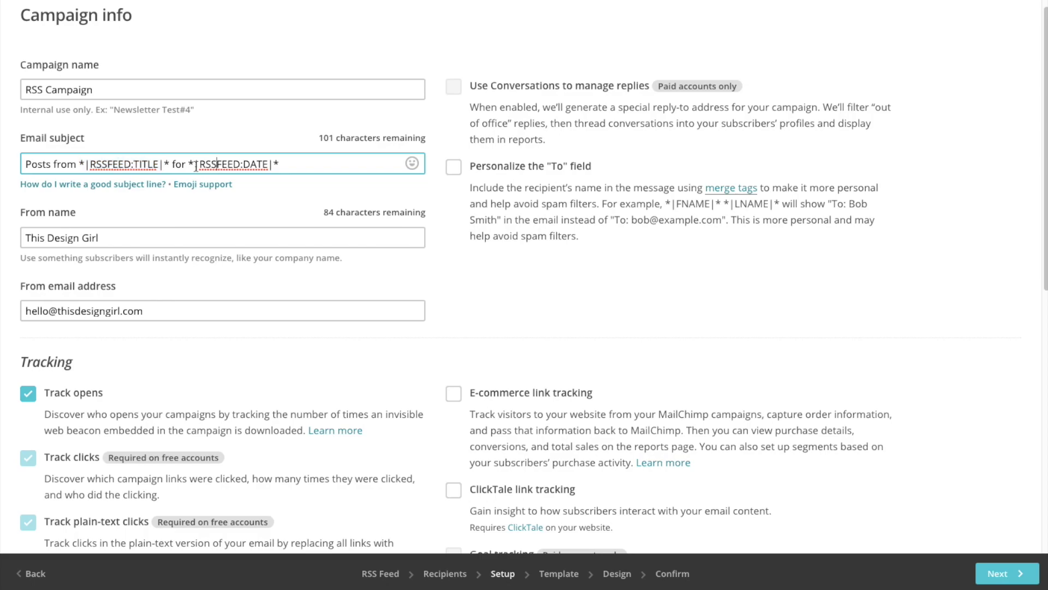
pyautogui.moveTo(195, 166); pyautogui.dragTo(314, 163)
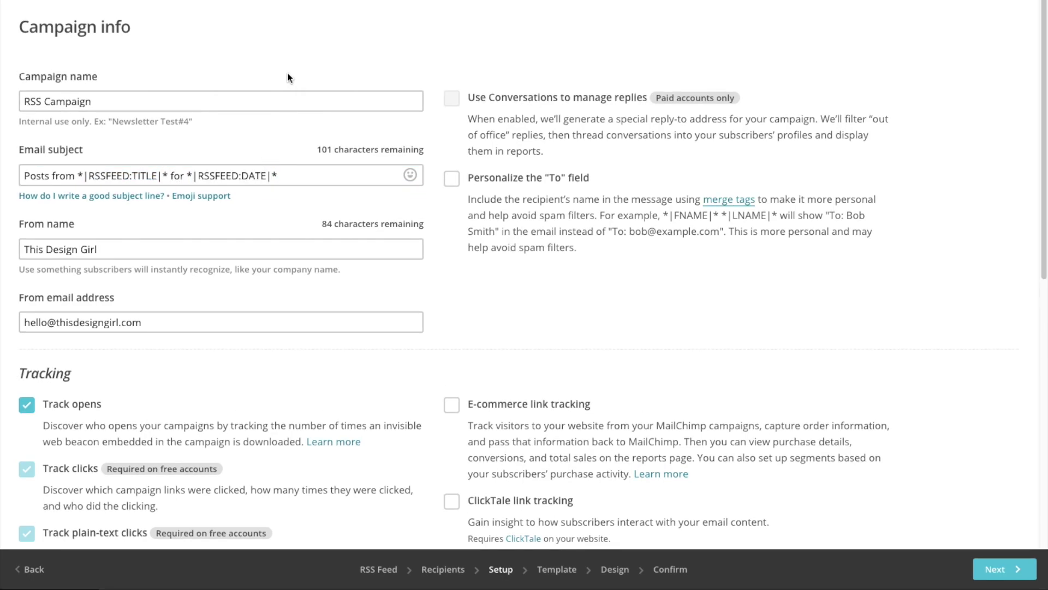
# Replace the subject's 'Posts from' opening with 'Lates Post from'.
pyautogui.click(47, 183)
pyautogui.moveTo(24, 176); pyautogui.dragTo(75, 175)
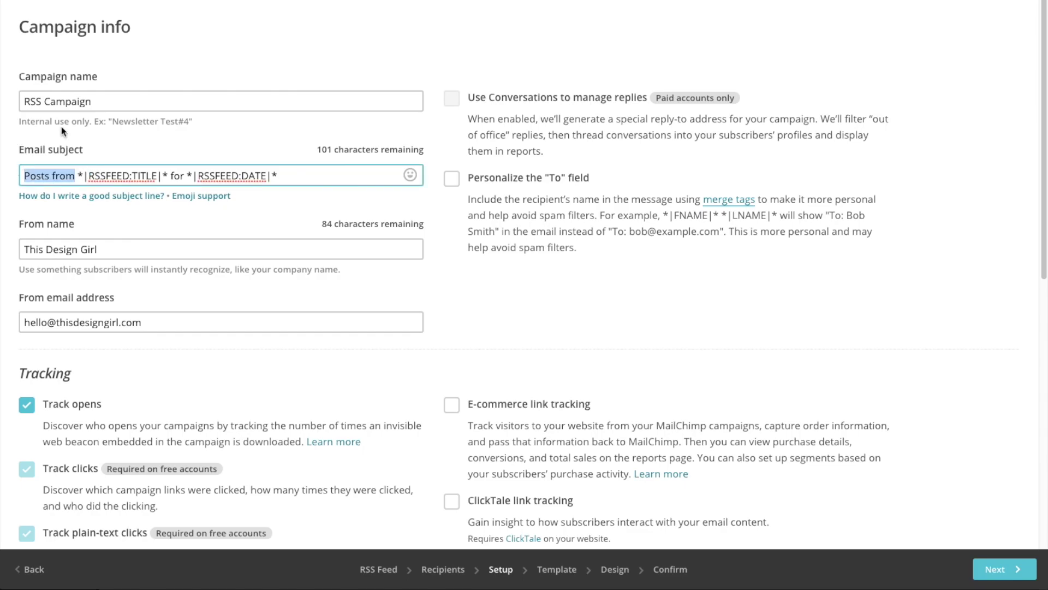
pyautogui.write('Lates Post from')
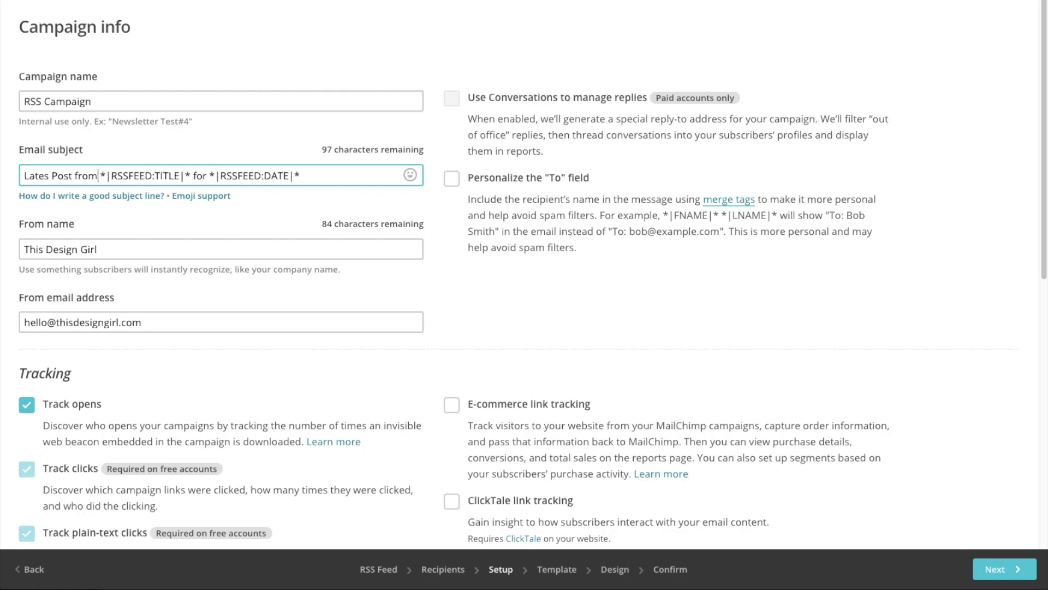
pyautogui.moveTo(215, 175); pyautogui.dragTo(312, 175)
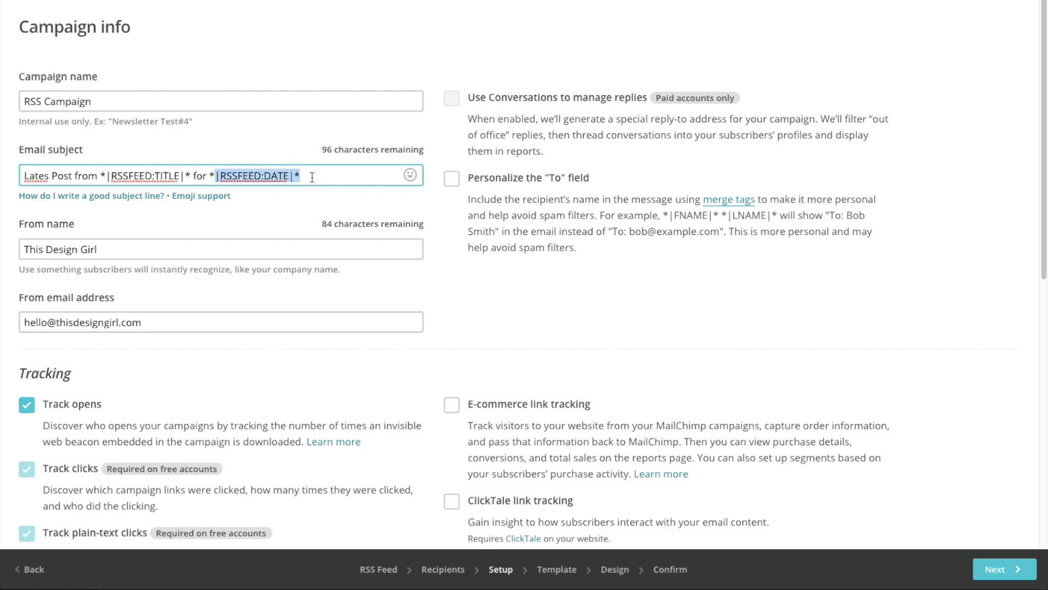
pyautogui.moveTo(192, 175); pyautogui.dragTo(52, 175)
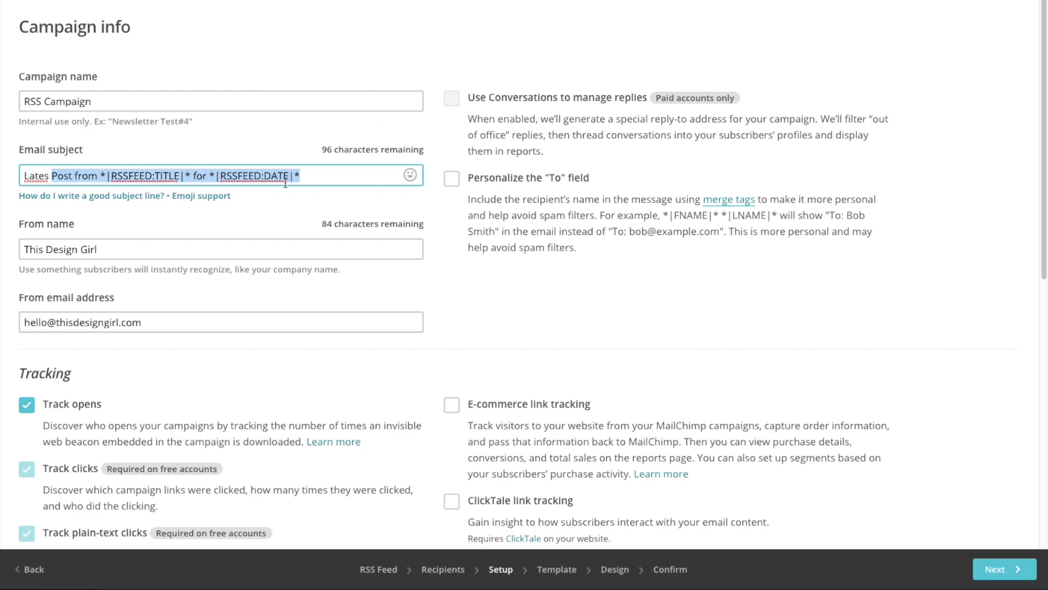
# Read the Emoji support tips for the subject line, then close them.
pyautogui.click(218, 202)
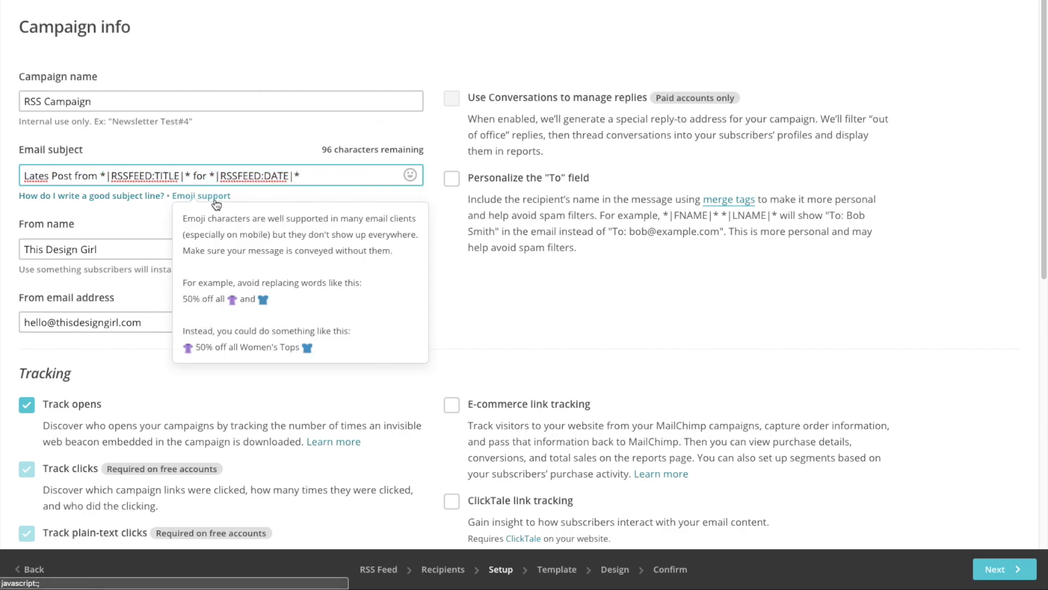
pyautogui.moveTo(199, 282); pyautogui.dragTo(246, 297)
pyautogui.click(269, 262)
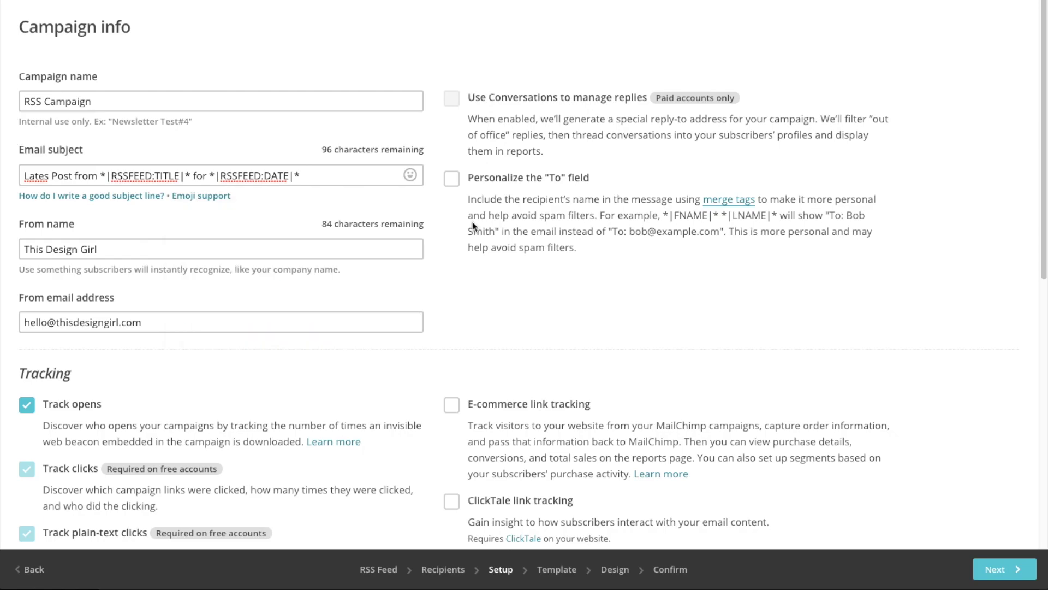
pyautogui.click(323, 173)
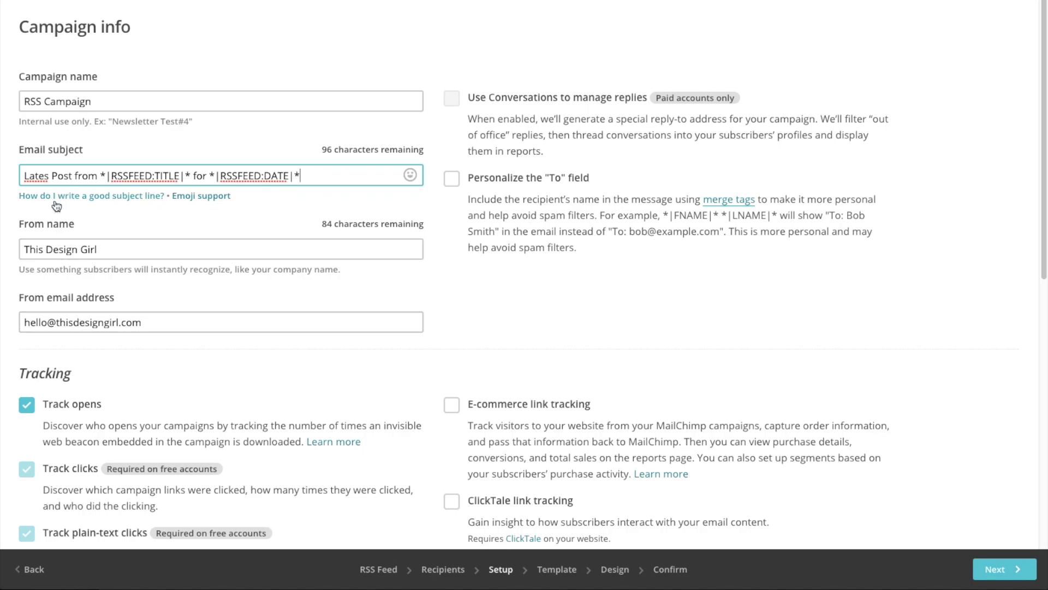
# Leave the From name, From email and tracking options unchanged and continue to Template.
pyautogui.scroll(-1, 63, 200)
pyautogui.click(44, 162)
pyautogui.click(103, 200)
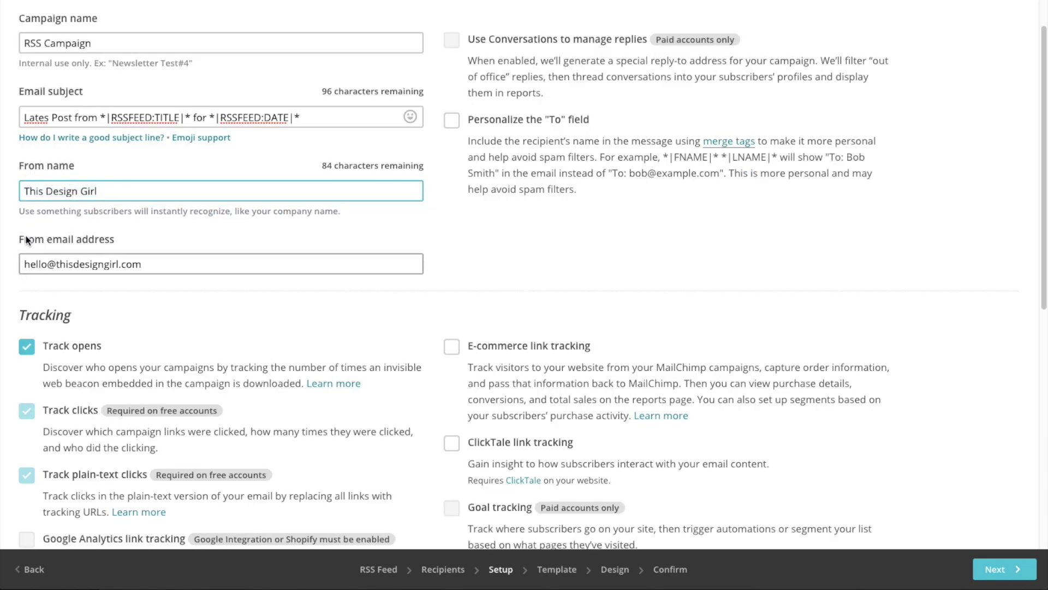
pyautogui.moveTo(36, 264); pyautogui.dragTo(162, 260)
pyautogui.scroll(-2, 289, 284)
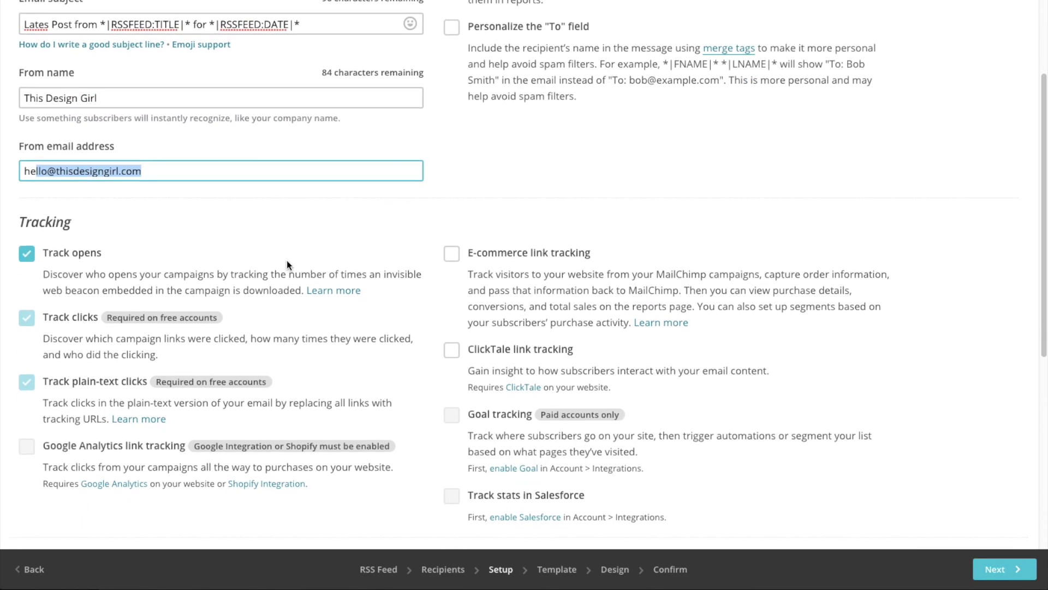
pyautogui.click(192, 251)
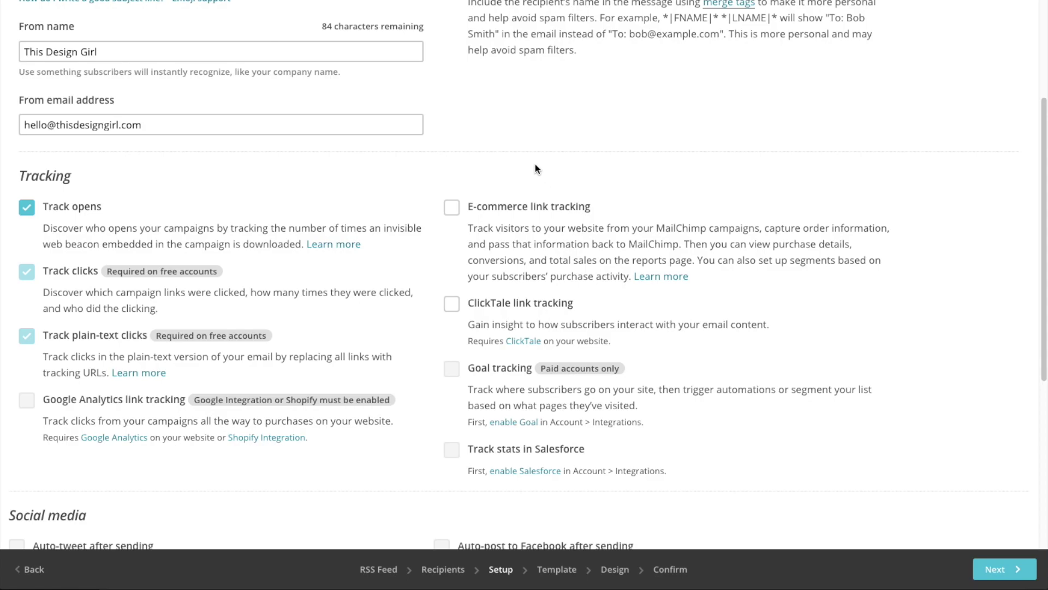
pyautogui.scroll(3, 533, 168)
pyautogui.scroll(-7, 524, 218)
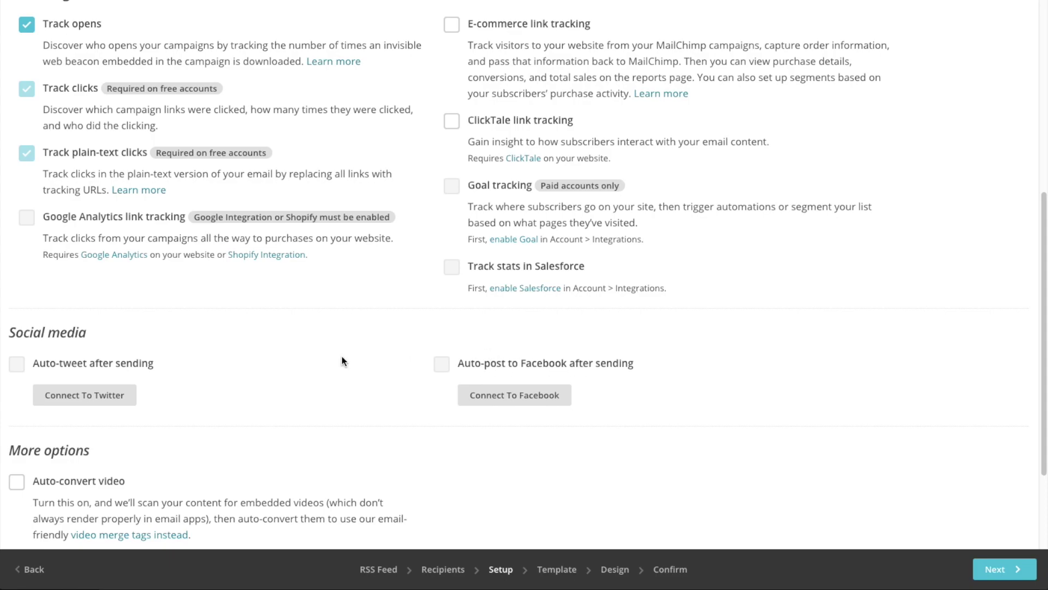
pyautogui.scroll(-2, 273, 430)
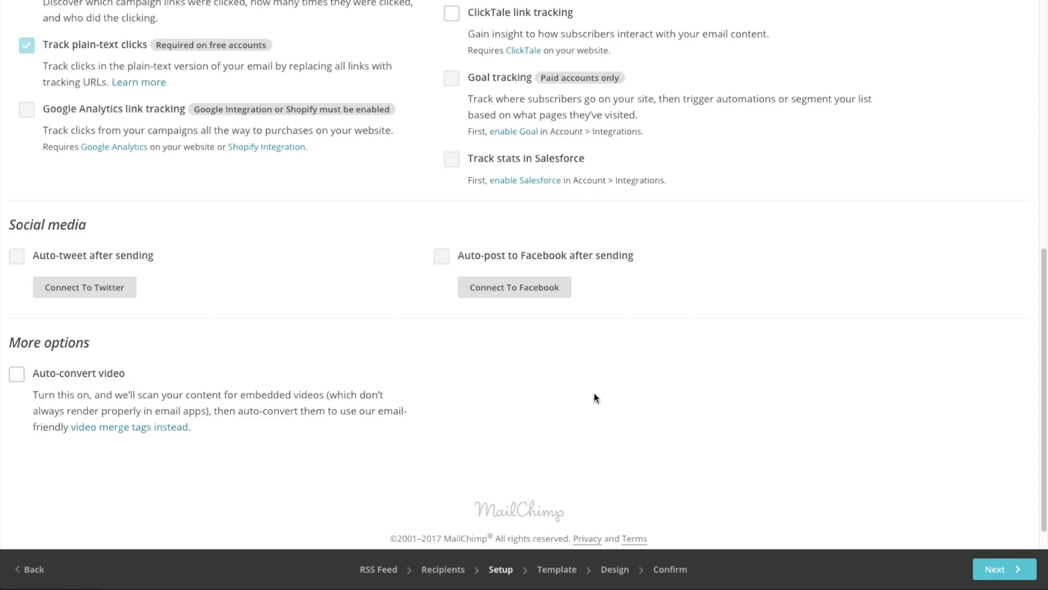
pyautogui.scroll(-1, 929, 423)
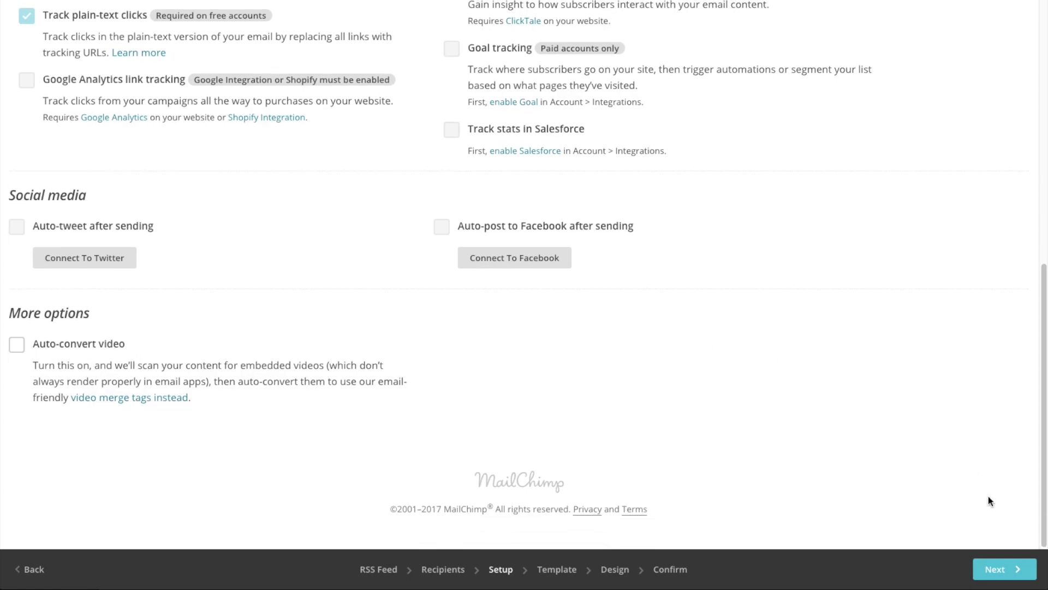
pyautogui.click(1001, 568)
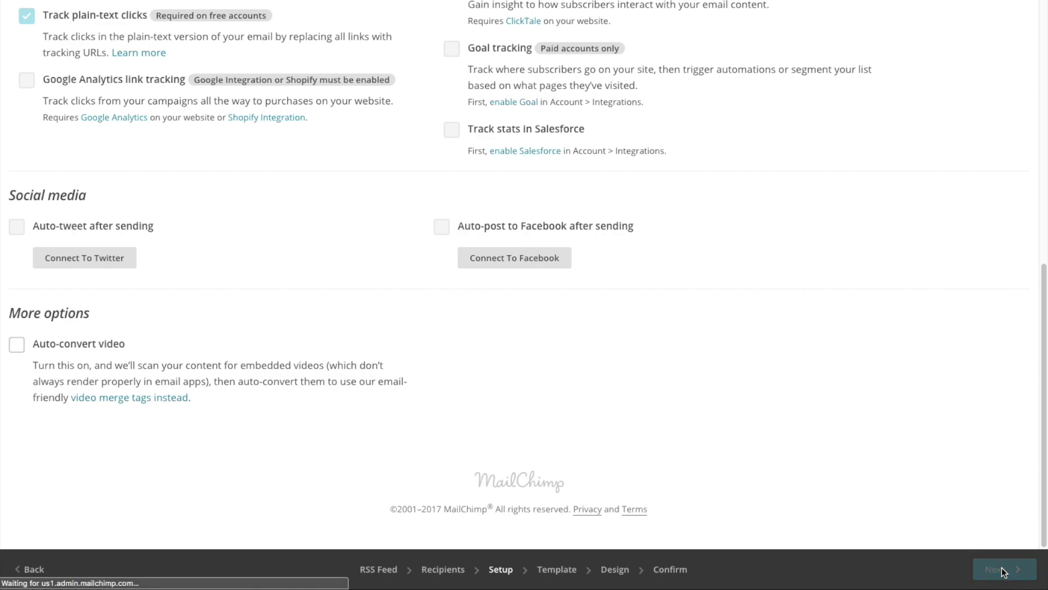
pyautogui.scroll(-5, 464, 222)
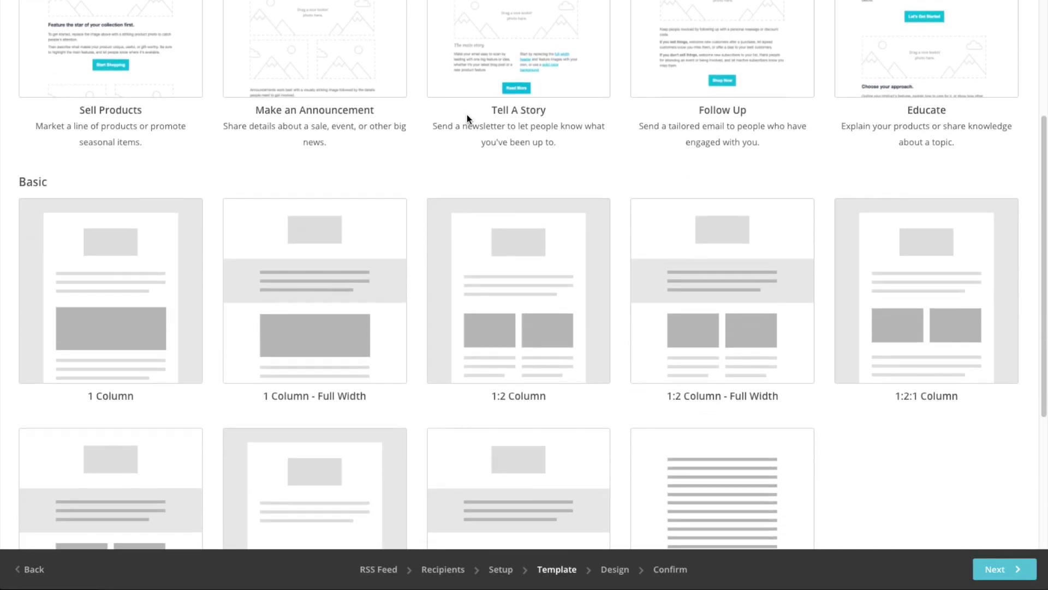
# Choose the Basic 1 Column layout as the email template.
pyautogui.scroll(5, 476, 53)
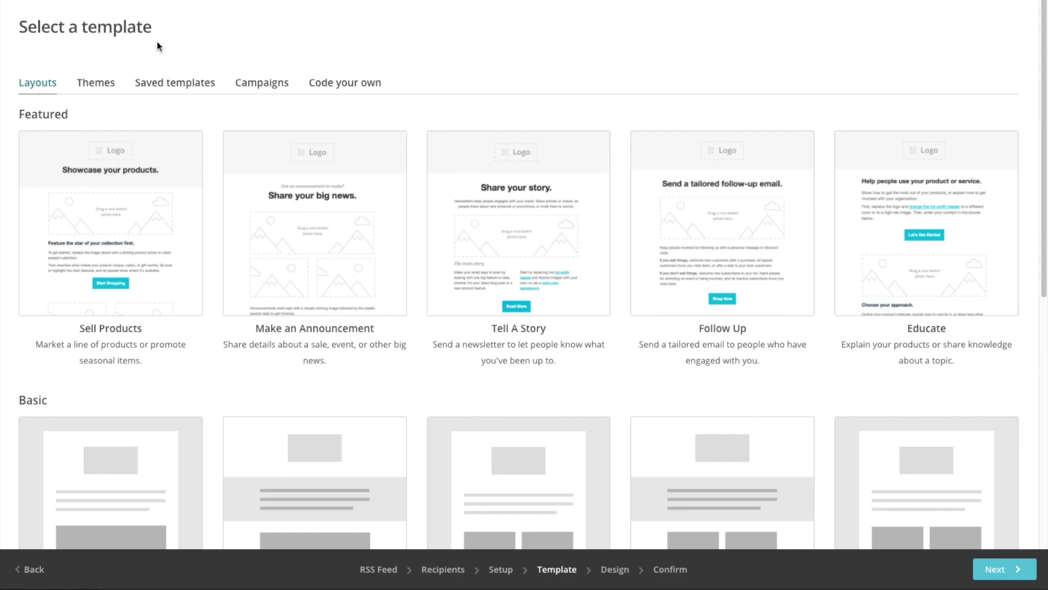
pyautogui.scroll(-1, 676, 273)
pyautogui.scroll(1, 676, 284)
pyautogui.scroll(-2, 290, 284)
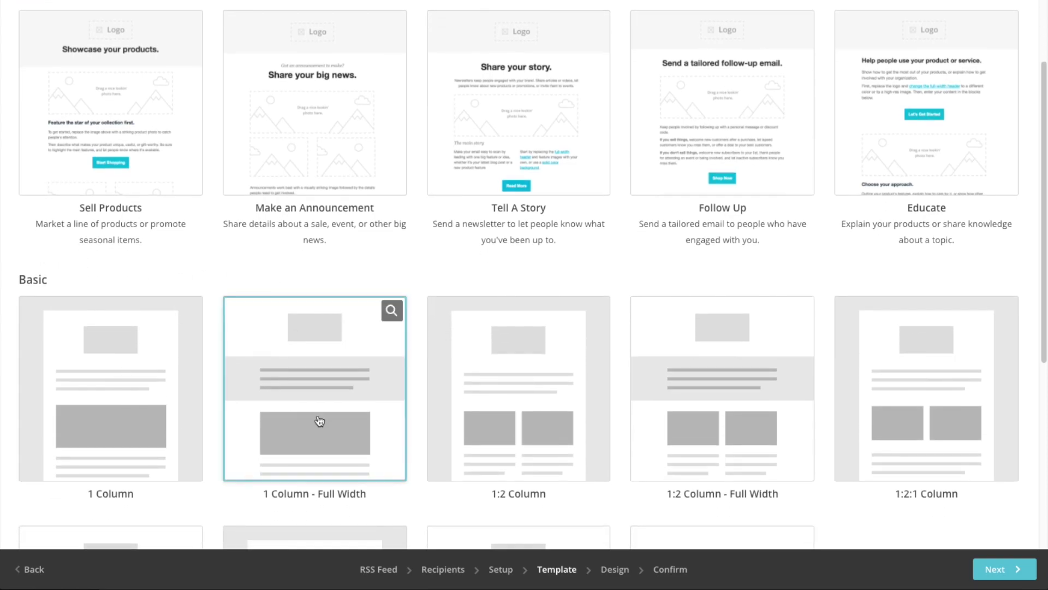
pyautogui.click(143, 382)
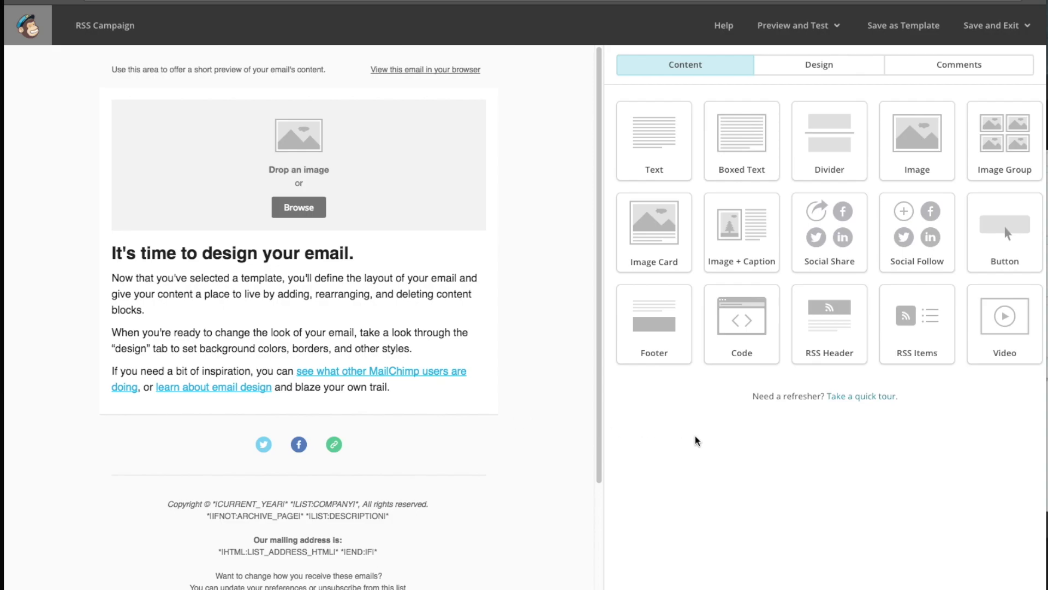
# Place an RSS Header block at the top and insert the thisdesigngirl.com logo image.
pyautogui.moveTo(828, 337); pyautogui.dragTo(354, 107)
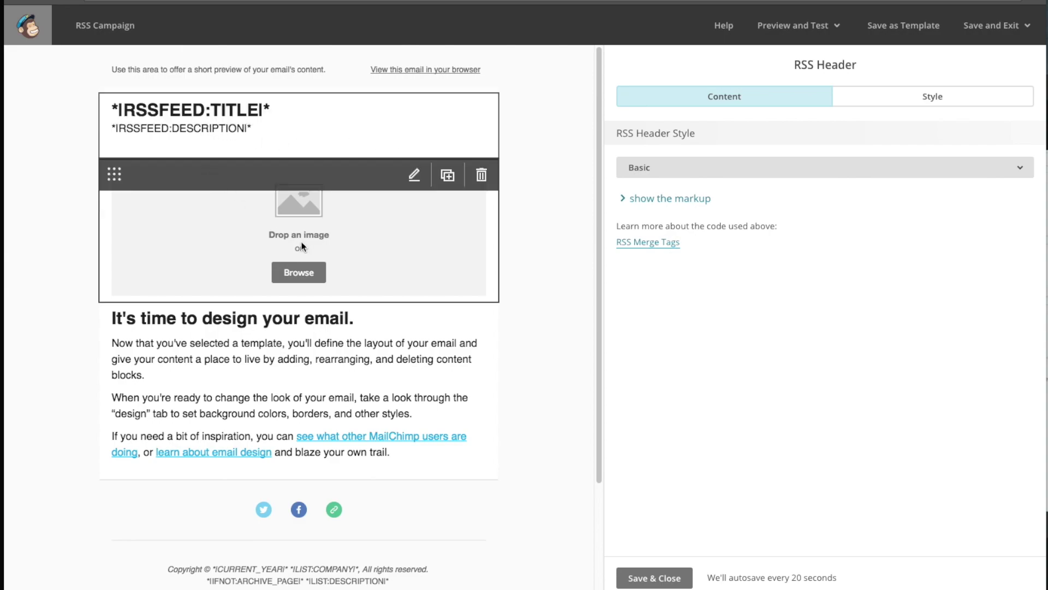
pyautogui.click(310, 274)
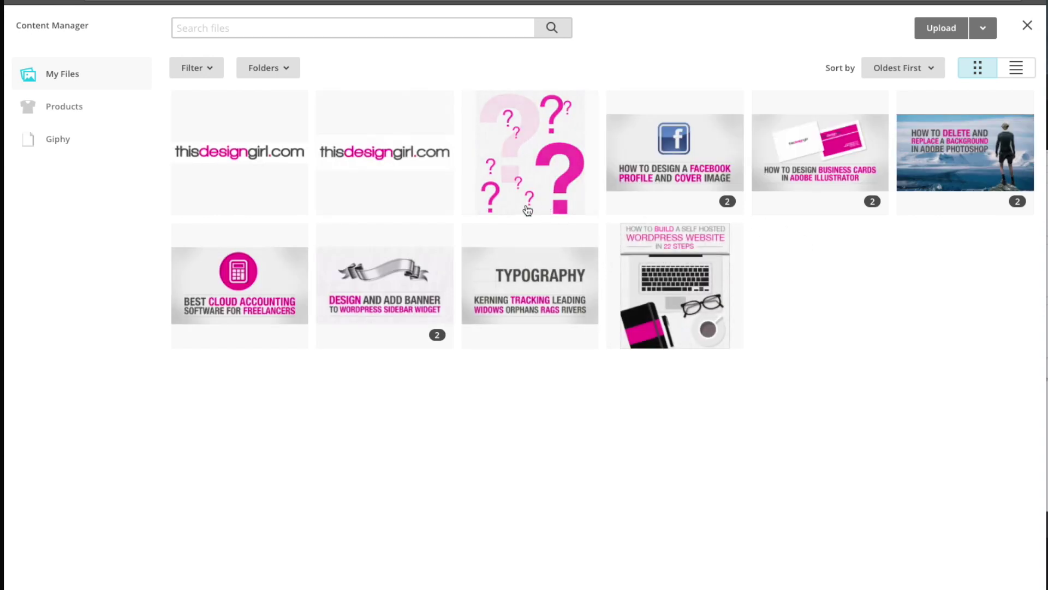
pyautogui.click(274, 158)
pyautogui.click(969, 32)
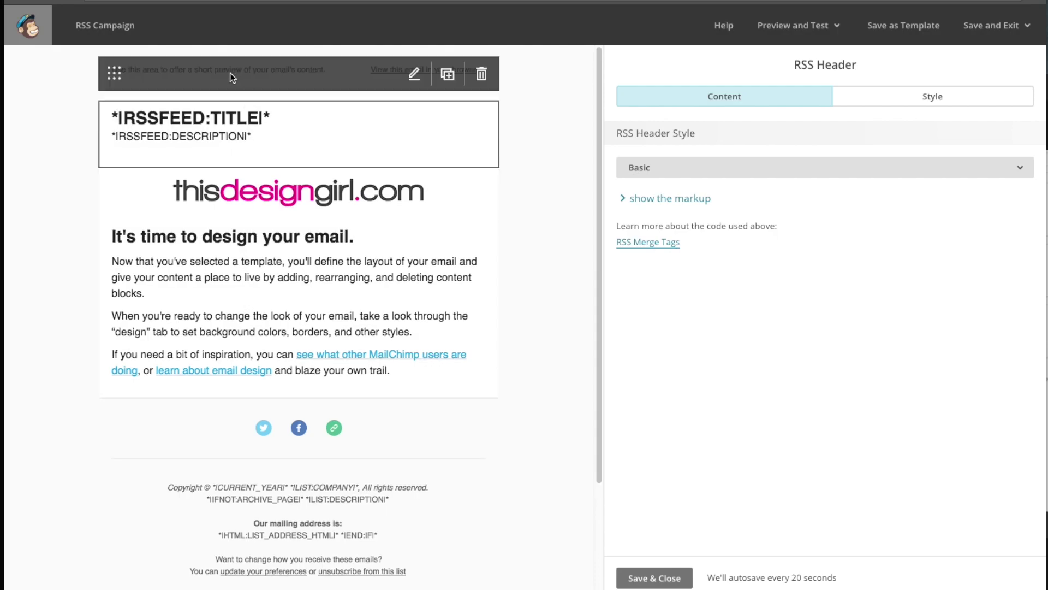
# Replace the placeholder preheader with 'Latest Post from This Design Girl!' and save it.
pyautogui.click(230, 73)
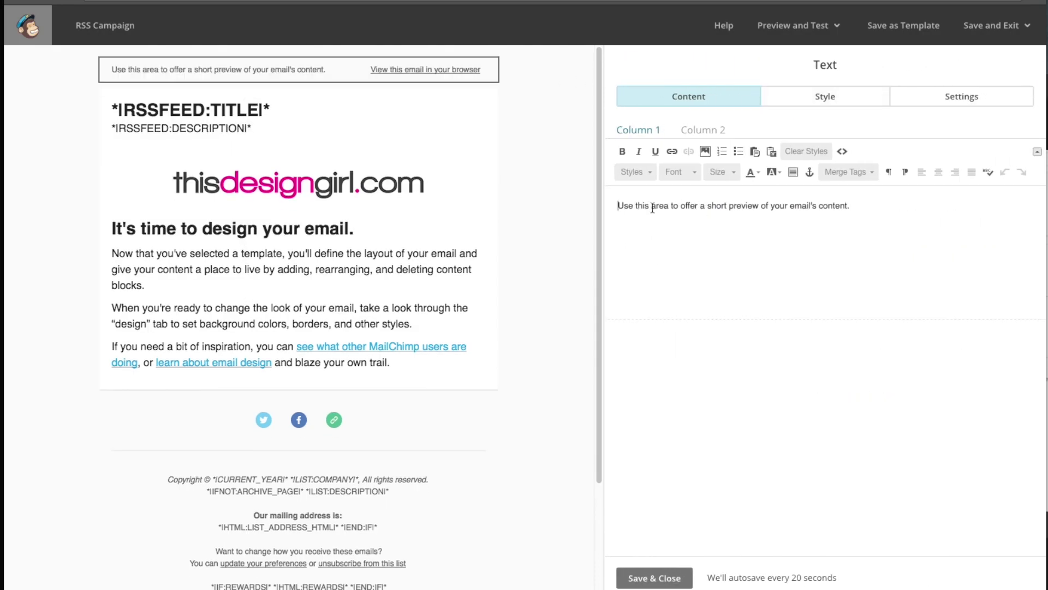
pyautogui.moveTo(618, 206); pyautogui.dragTo(826, 212)
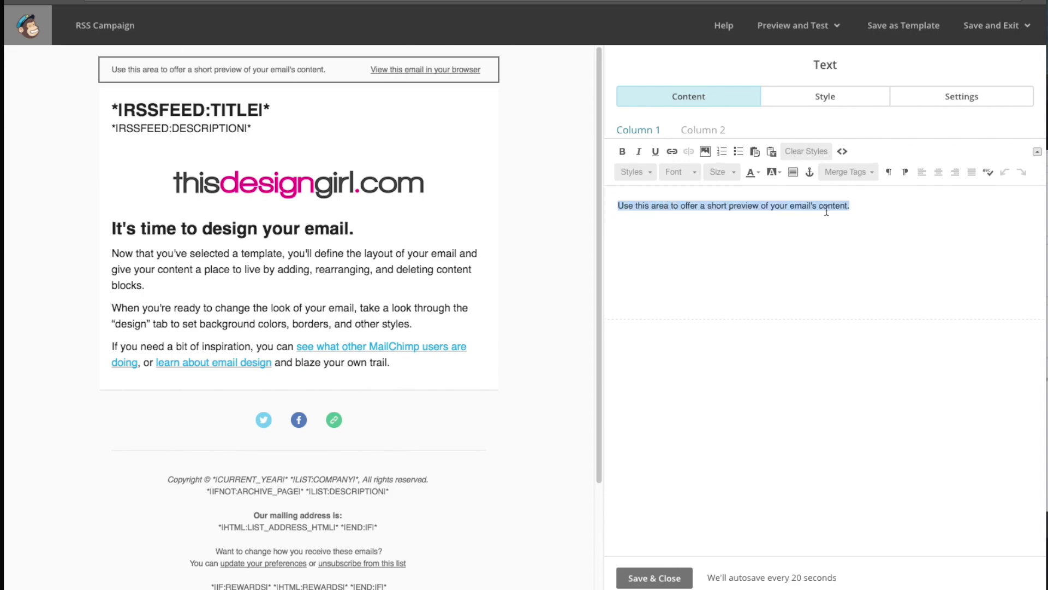
pyautogui.write('Late')
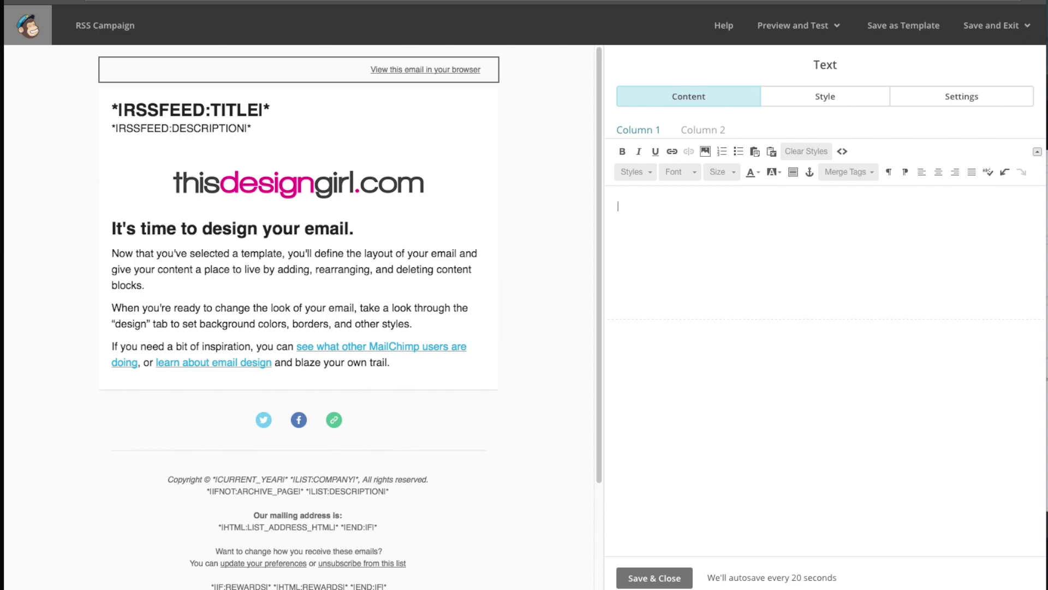
pyautogui.write('st Post from ')
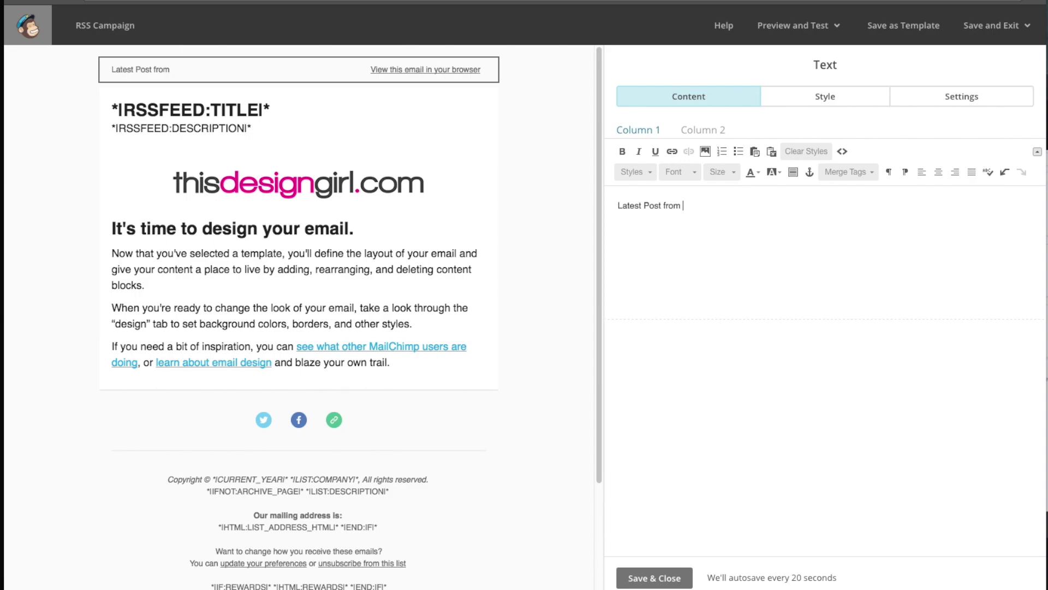
pyautogui.write('This Design Girl!')
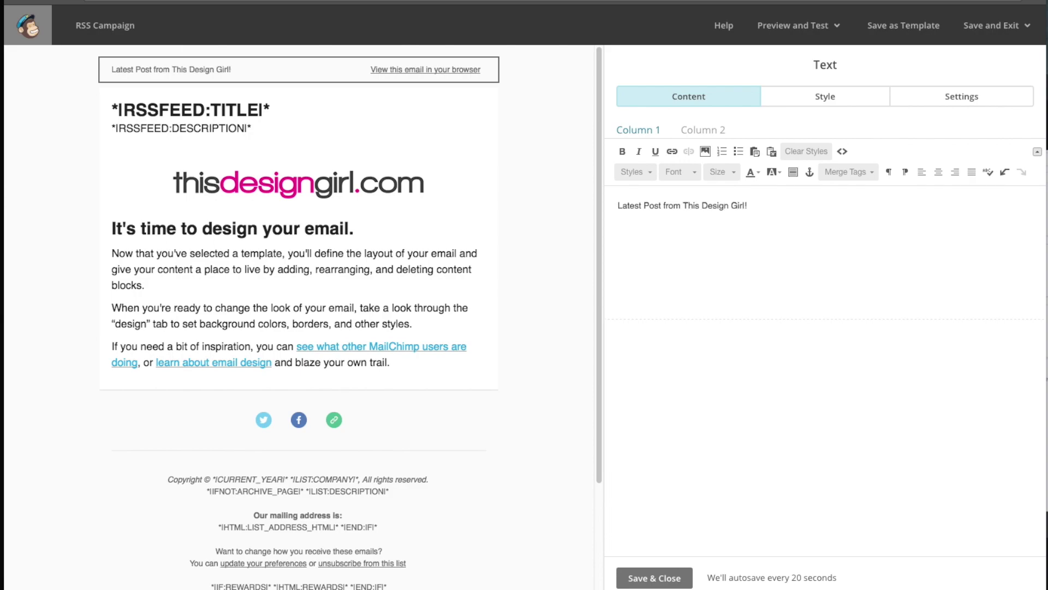
pyautogui.click(677, 577)
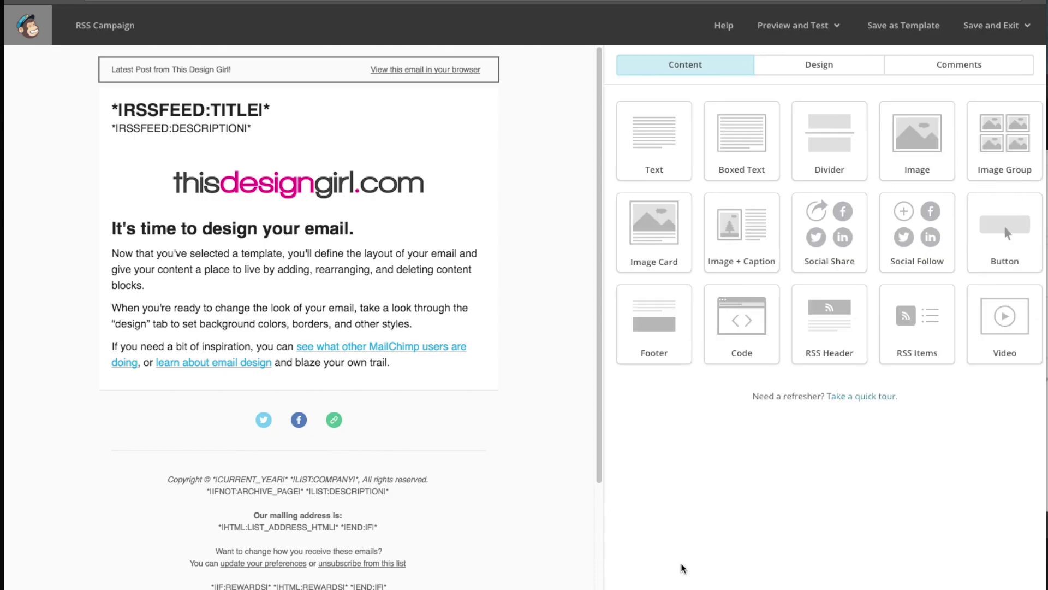
# Delete the intro text block and drop an Excerpts-style RSS Items block below the logo.
pyautogui.scroll(-1, 70, 336)
pyautogui.moveTo(338, 218)
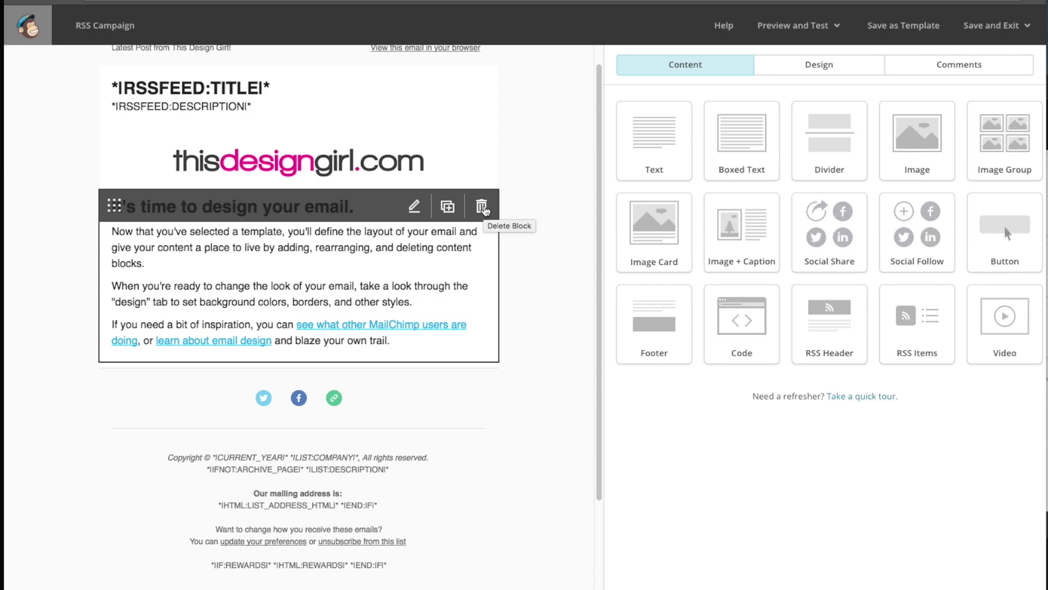
pyautogui.click(482, 208)
pyautogui.click(380, 375)
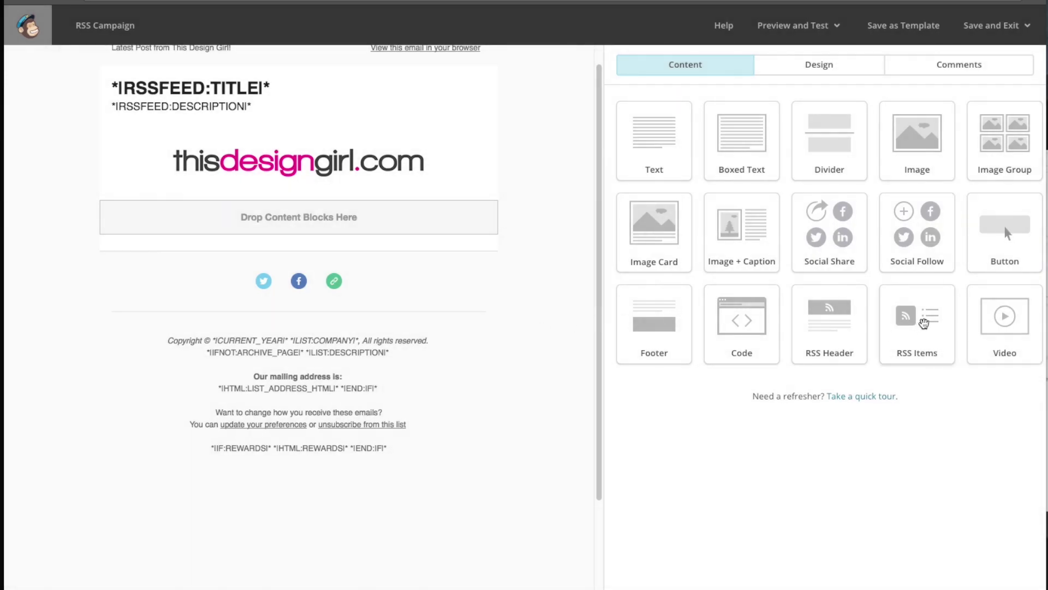
pyautogui.moveTo(917, 322); pyautogui.dragTo(323, 228)
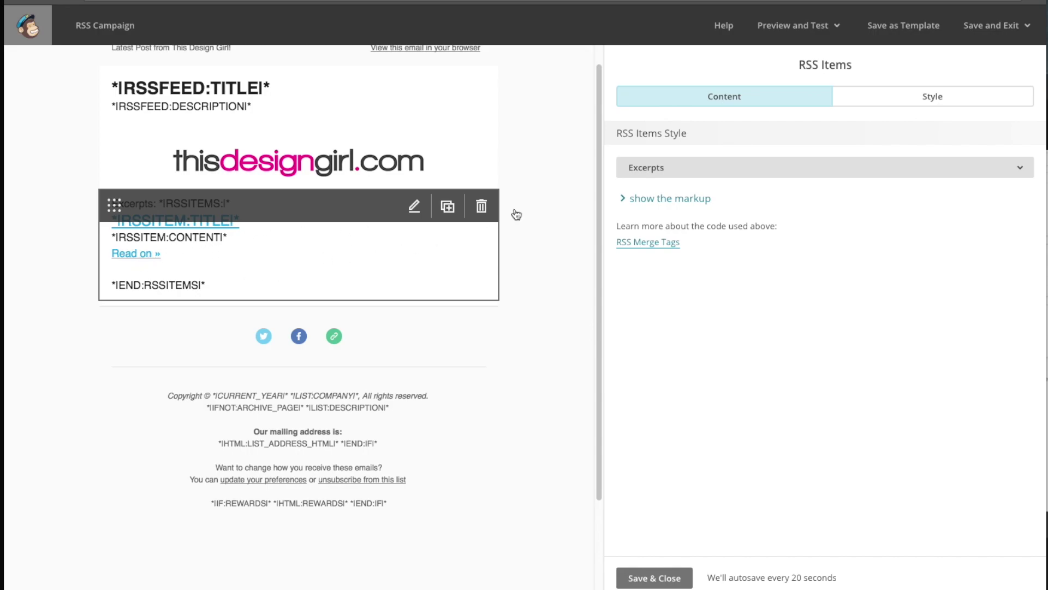
# Switch the RSS Items Style to Full Content, then to Titles Only.
pyautogui.click(665, 168)
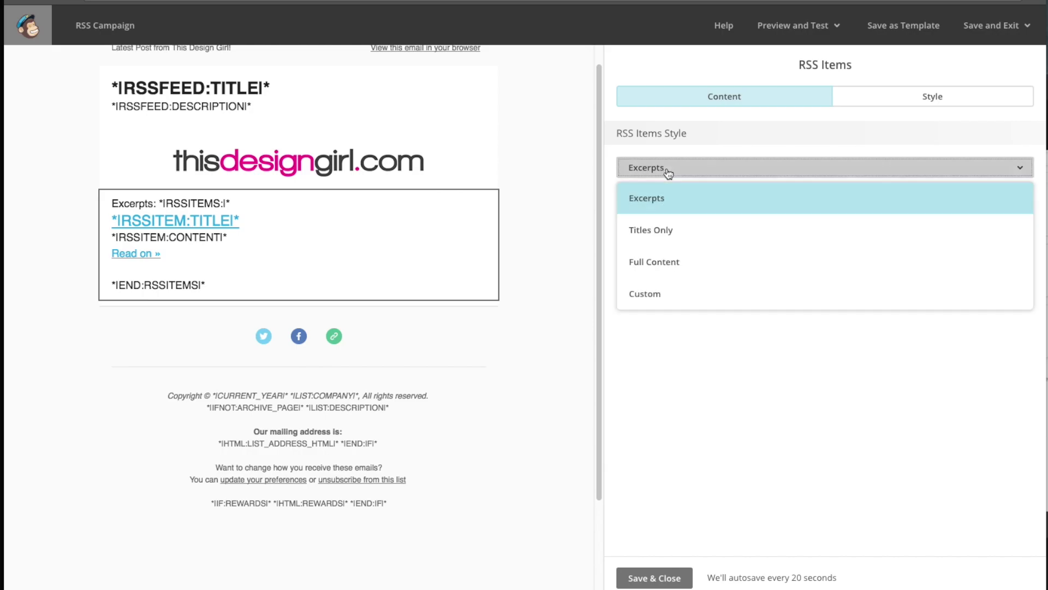
pyautogui.click(669, 267)
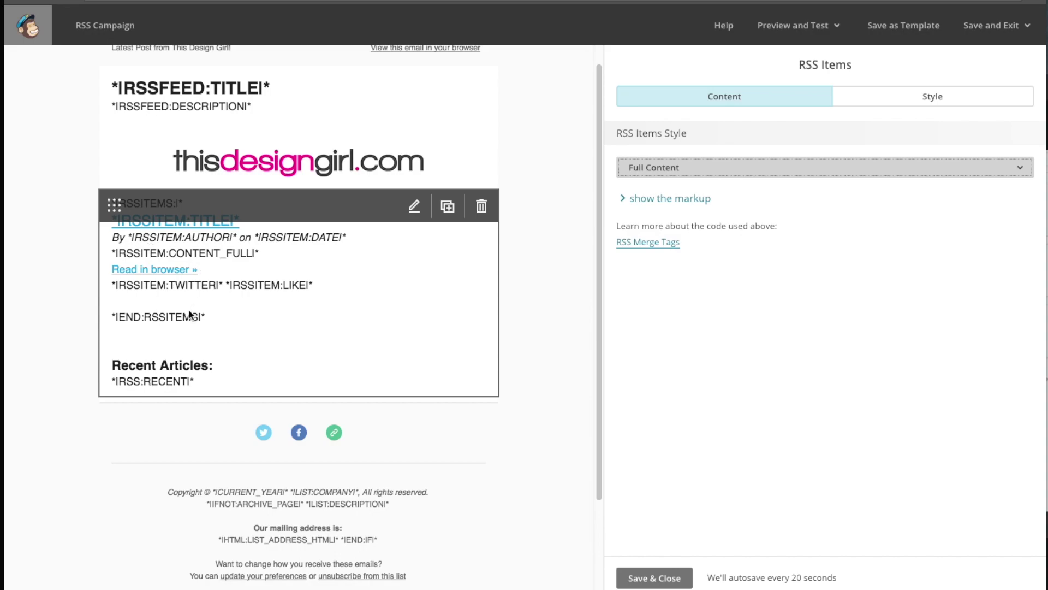
pyautogui.click(112, 368)
pyautogui.click(634, 168)
pyautogui.click(658, 230)
# Open the RSS block's Custom markup, inspect the Recent Articles section, and open the RSS Merge Tags help.
pyautogui.moveTo(350, 221)
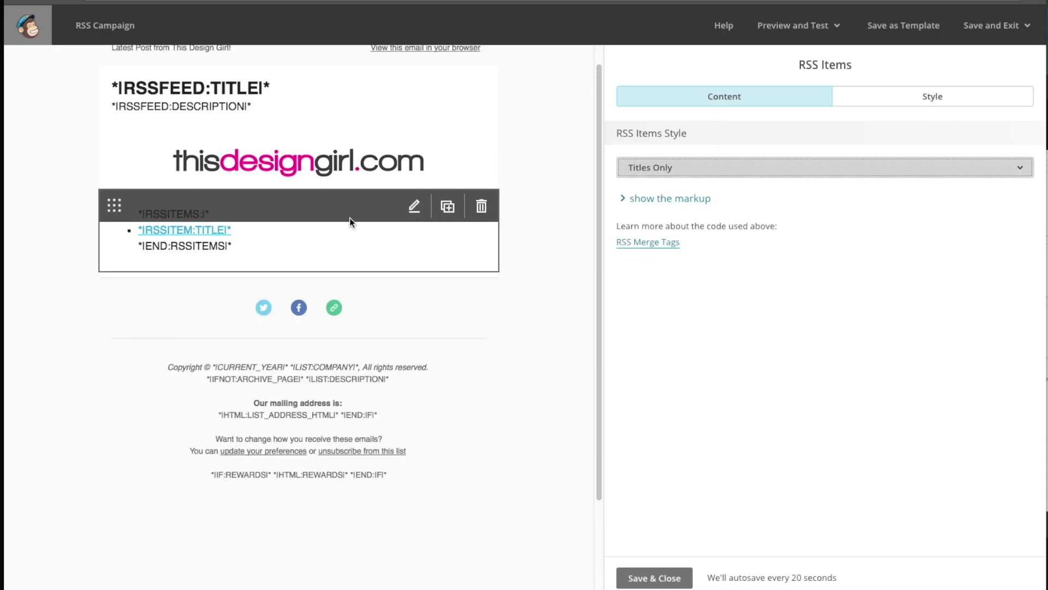
pyautogui.click(203, 255)
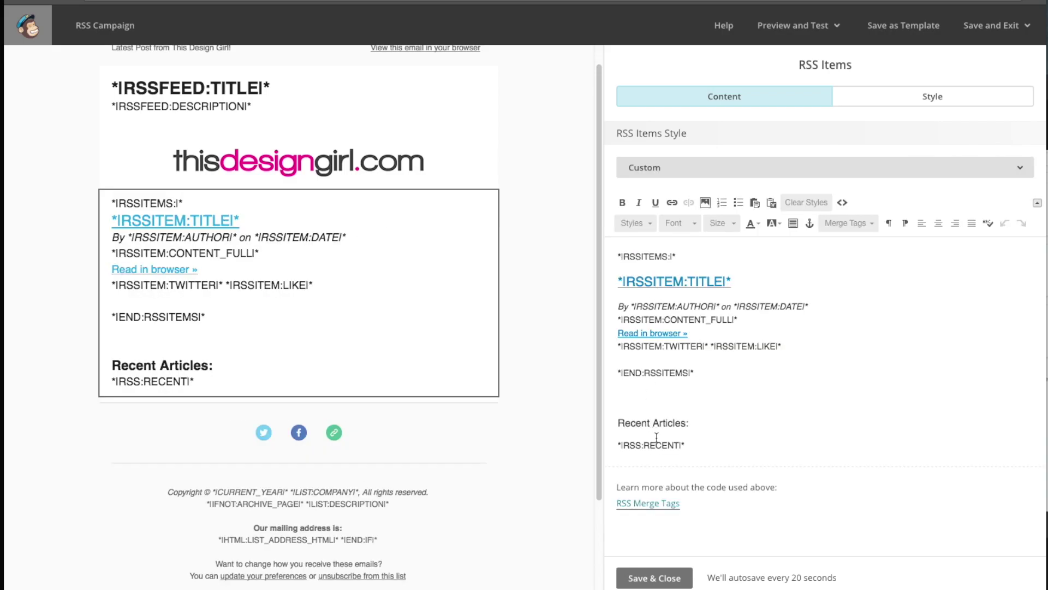
pyautogui.moveTo(693, 442); pyautogui.dragTo(615, 394)
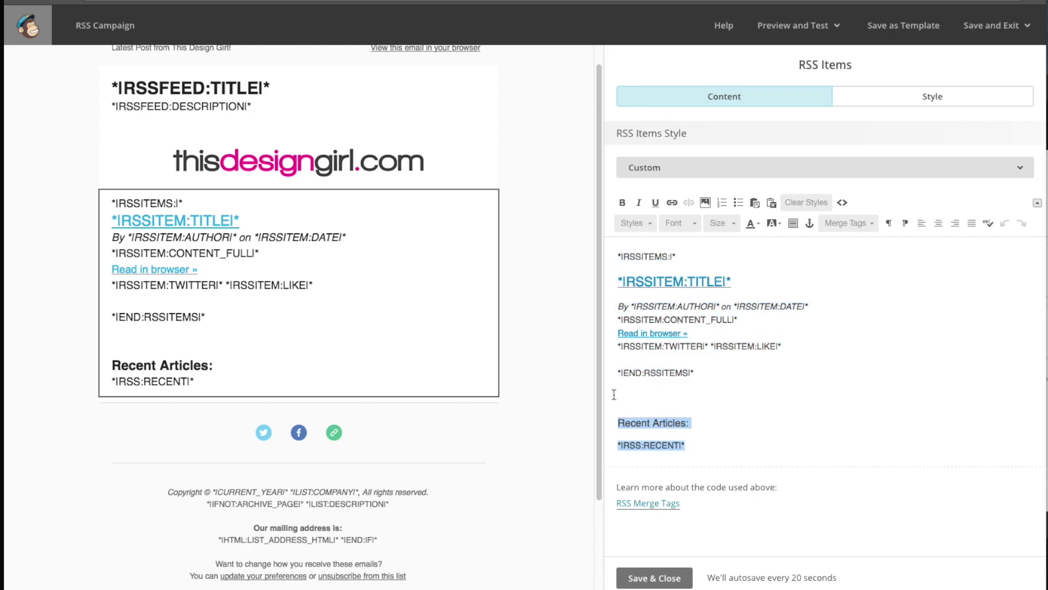
pyautogui.click(677, 456)
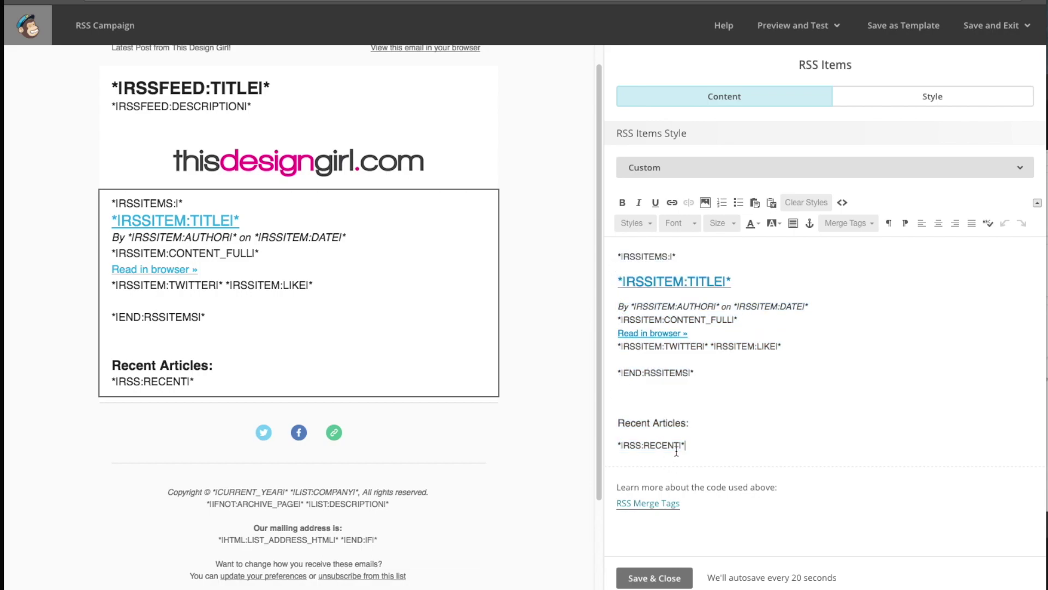
pyautogui.click(643, 504)
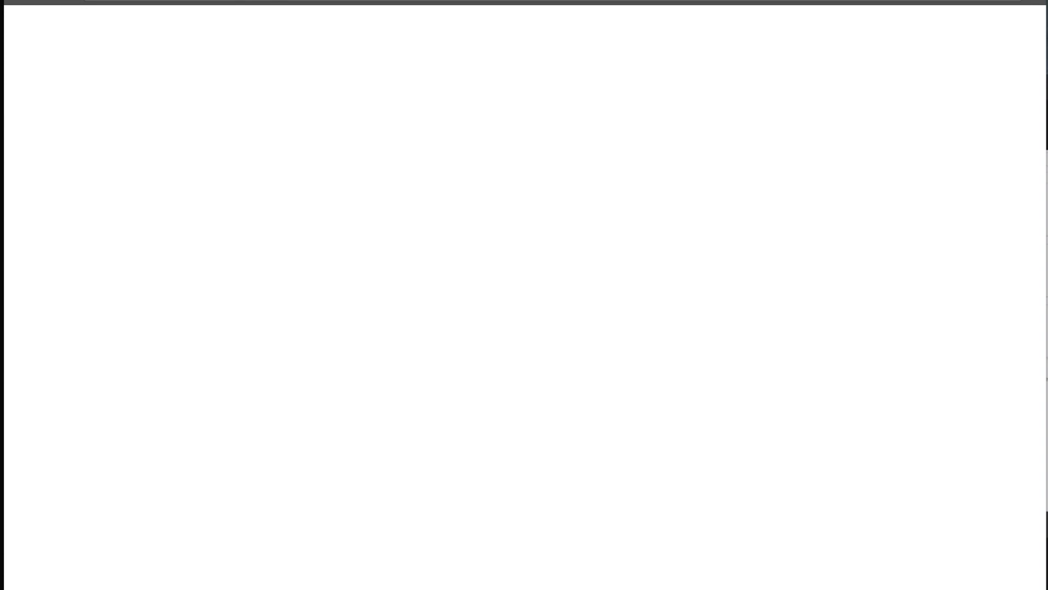
# Read the Channel Tags and Item Tags lists in the RSS Merge Tags article, then close it.
pyautogui.scroll(-4, 350, 207)
pyautogui.scroll(-1, 350, 219)
pyautogui.scroll(-1, 362, 325)
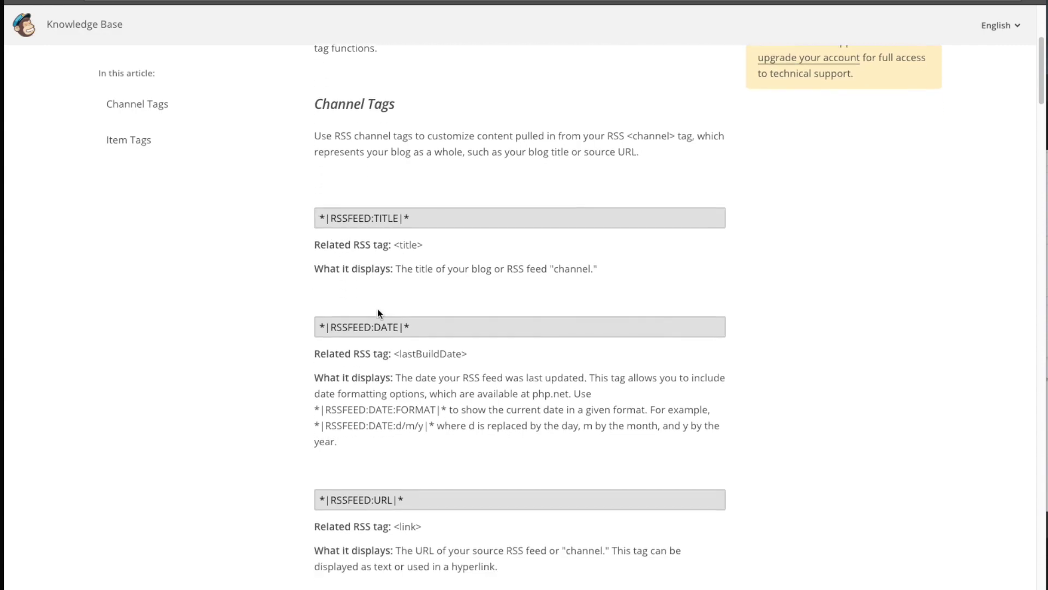
pyautogui.scroll(-4, 378, 306)
pyautogui.scroll(-3, 389, 221)
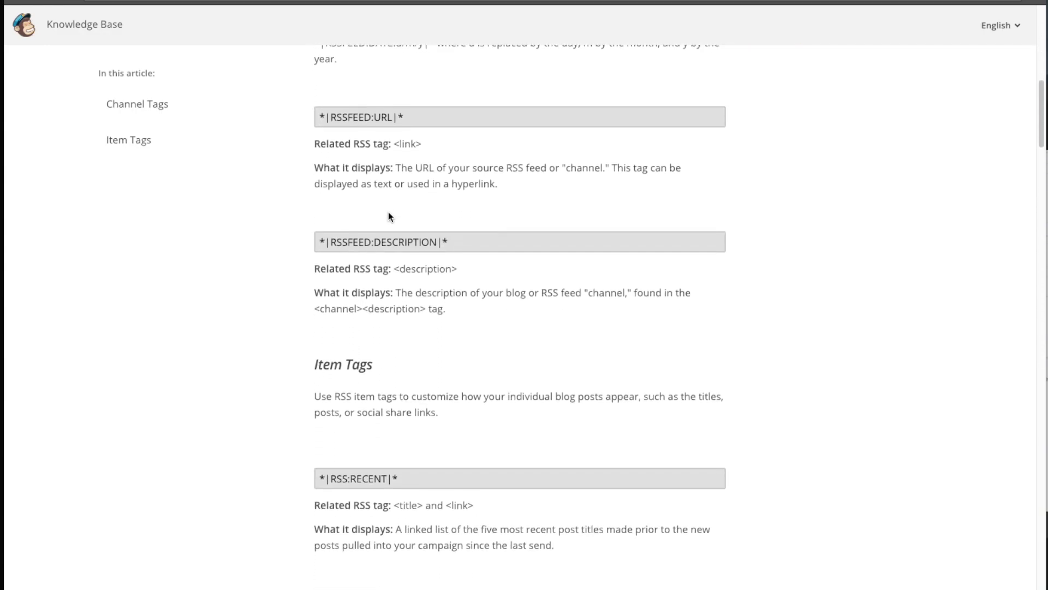
pyautogui.scroll(-8, 390, 219)
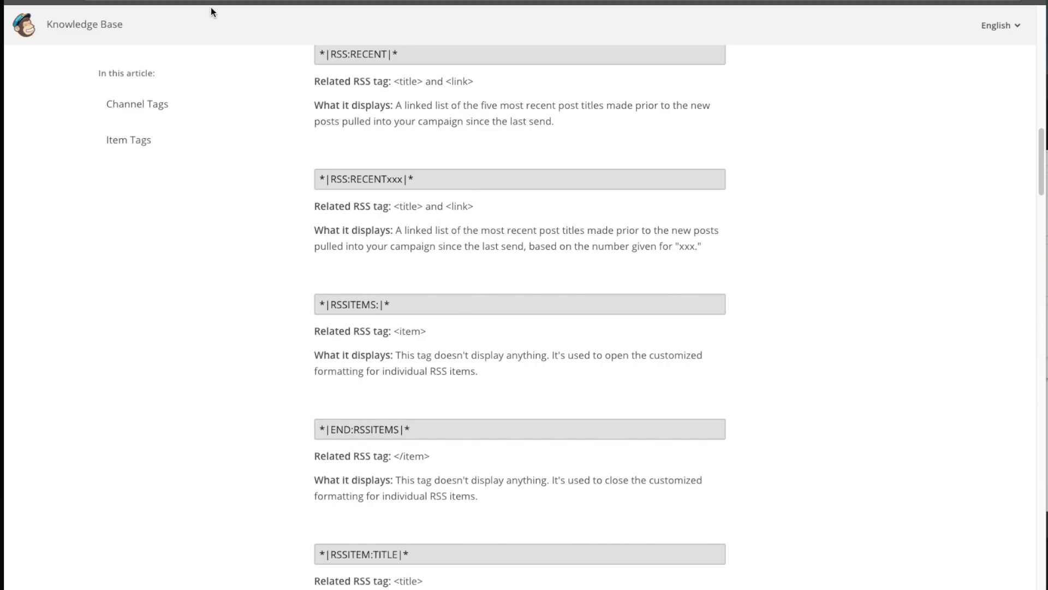
pyautogui.hotkey('ctrl', 'w')
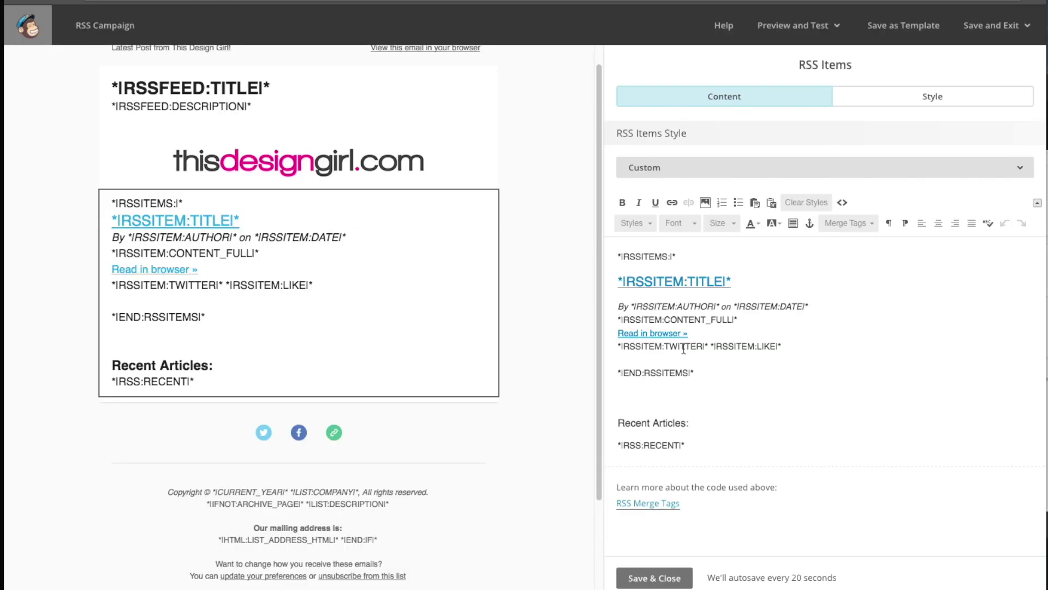
# Set the RSS Items Style to Excerpts and save the RSS block.
pyautogui.click(687, 173)
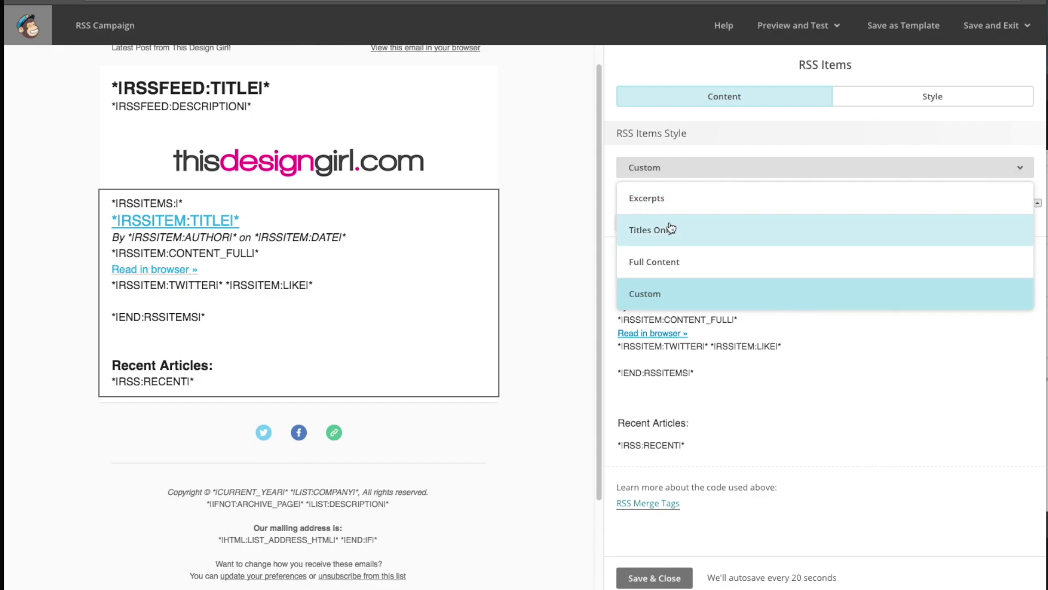
pyautogui.click(663, 201)
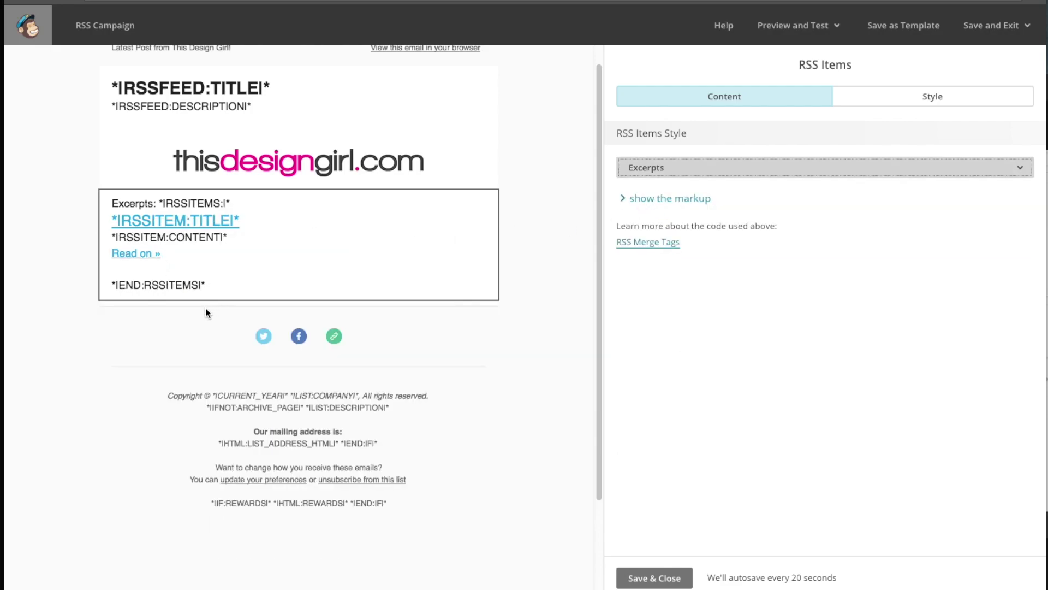
pyautogui.click(642, 578)
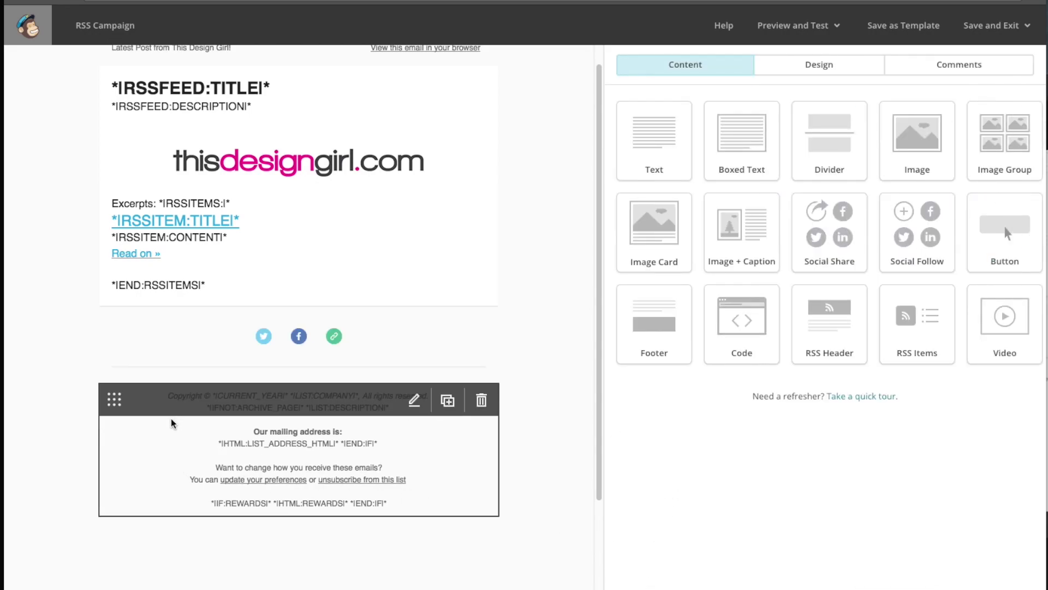
# Add a Divider block and an empty Image block below the RSS items.
pyautogui.moveTo(827, 163); pyautogui.dragTo(310, 312)
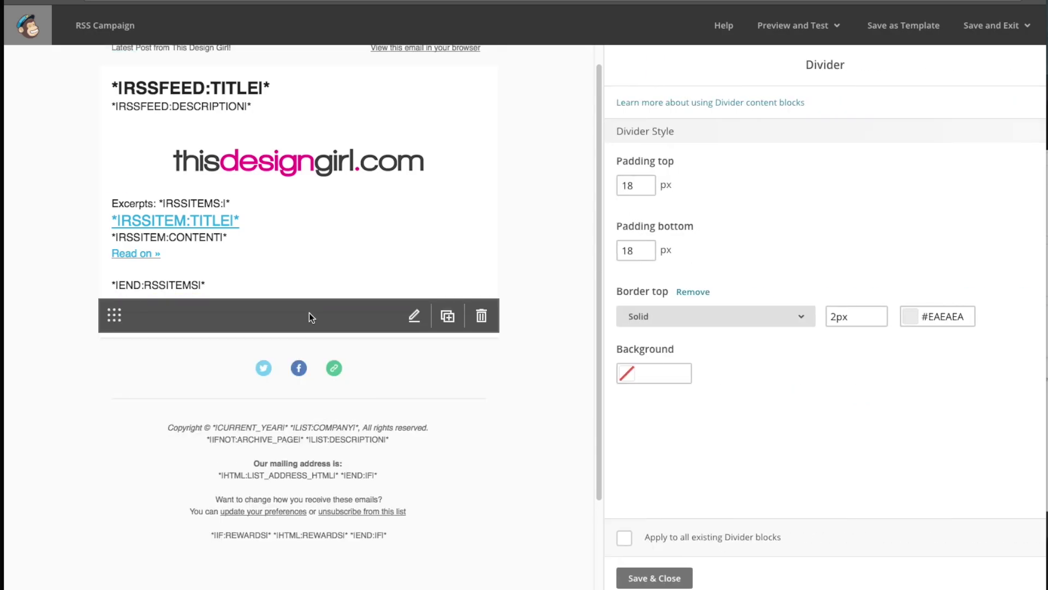
pyautogui.click(637, 578)
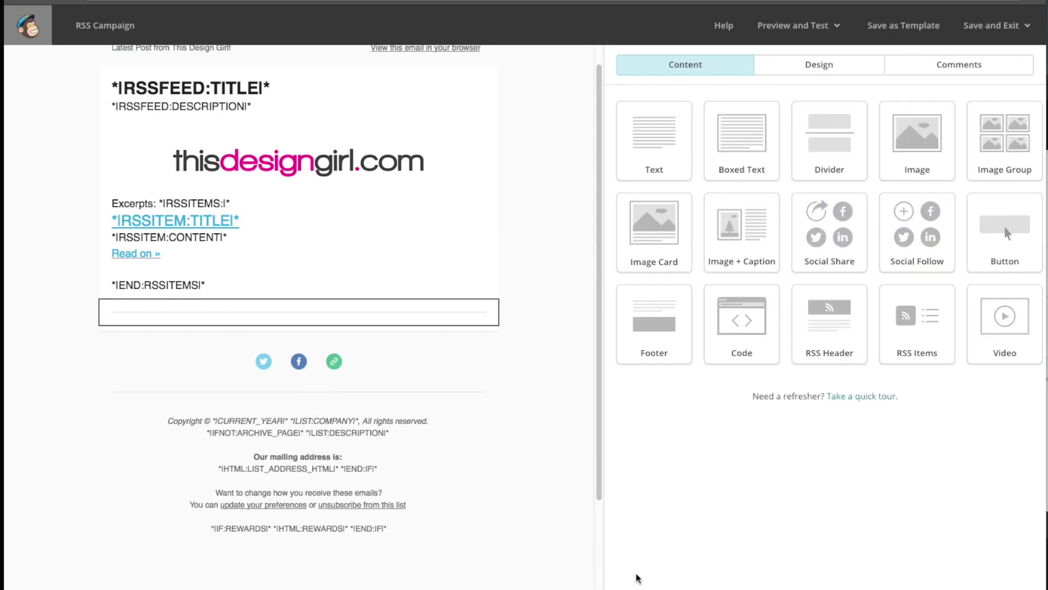
pyautogui.moveTo(924, 158); pyautogui.dragTo(287, 359)
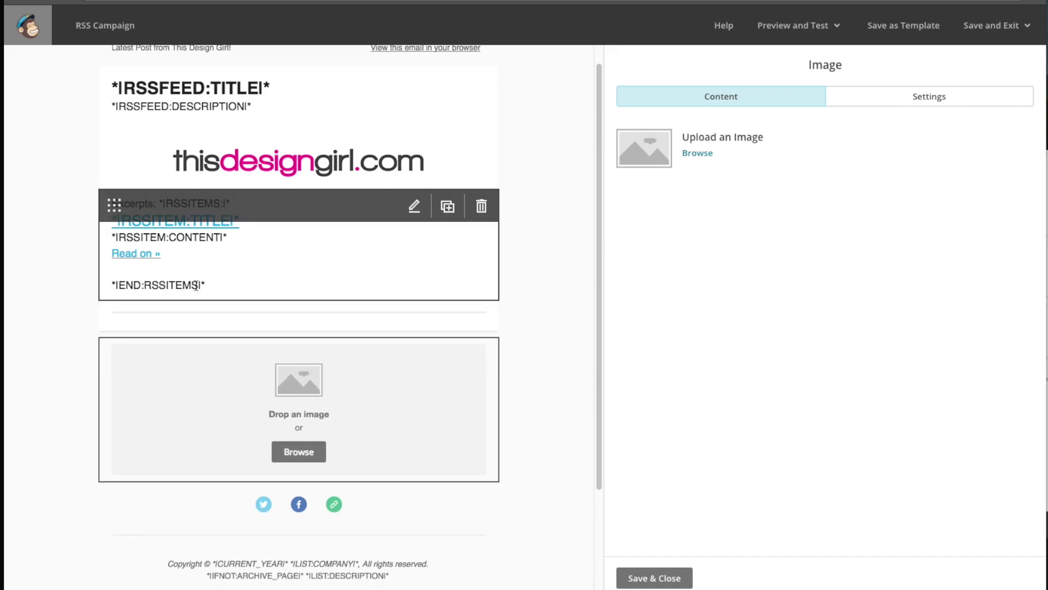
pyautogui.click(638, 577)
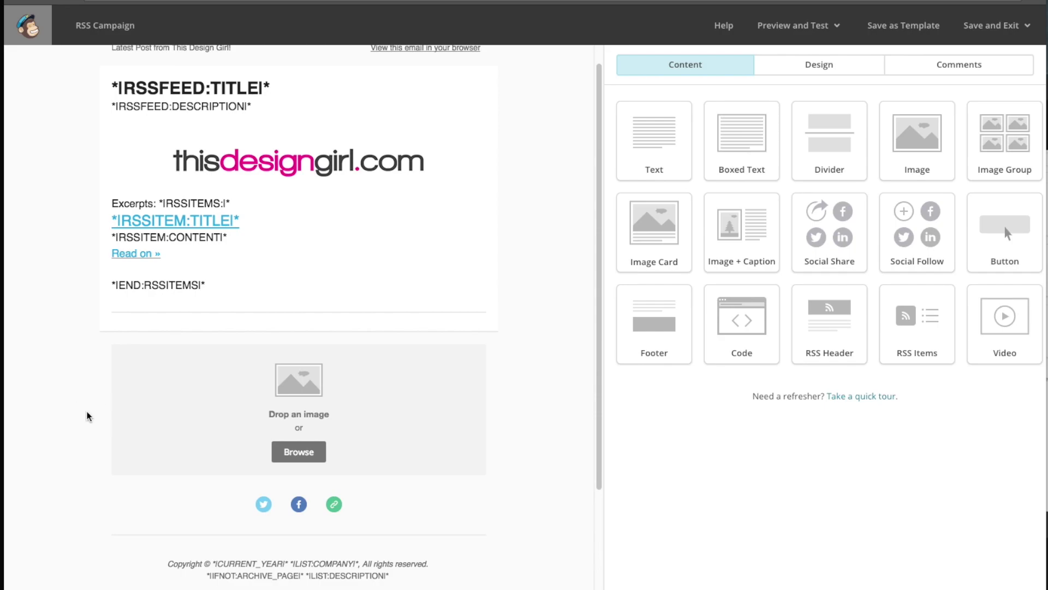
pyautogui.scroll(1, 63, 362)
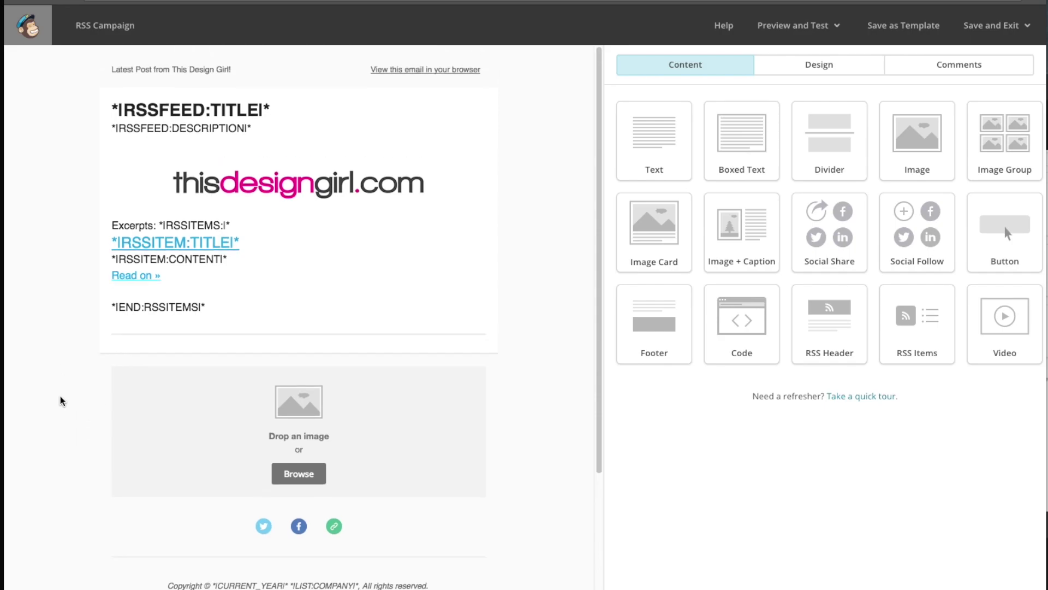
pyautogui.scroll(-1, 60, 400)
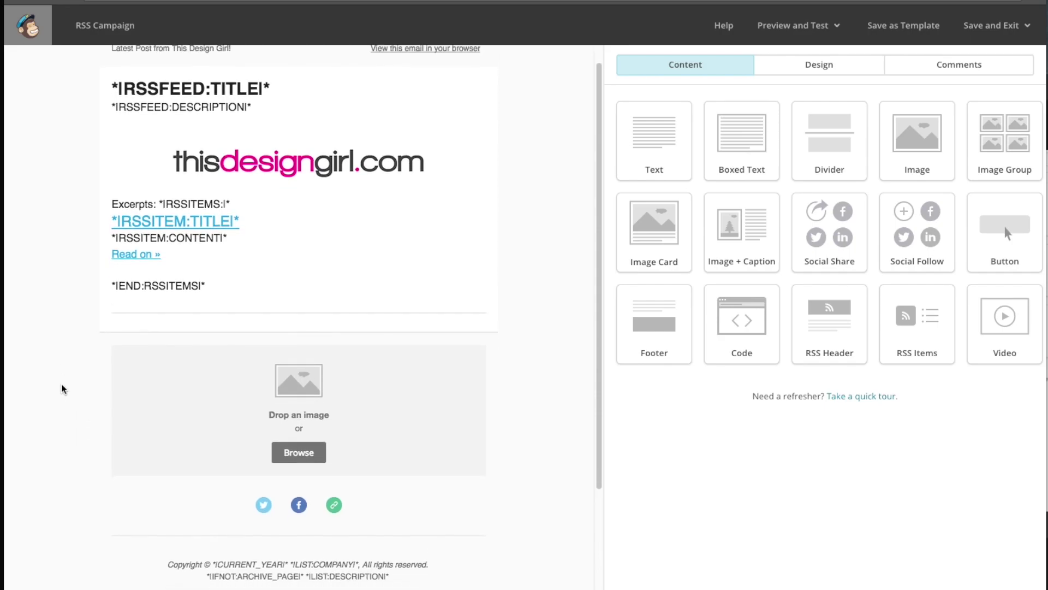
pyautogui.scroll(1, 63, 390)
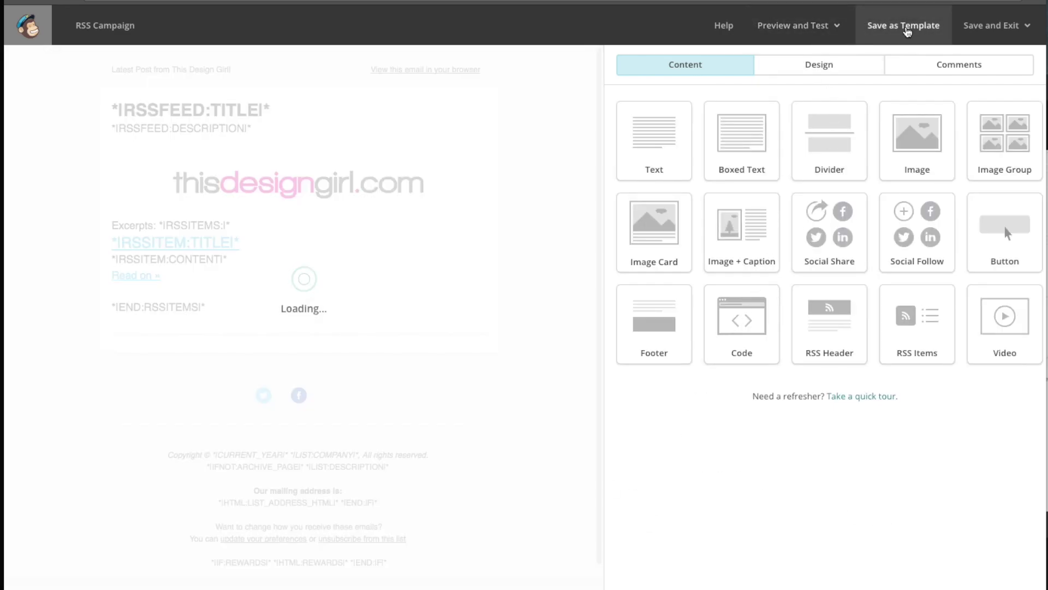
# Preview the email with the real feed post's excerpt, then bring up the Preview and Test options again.
pyautogui.click(798, 27)
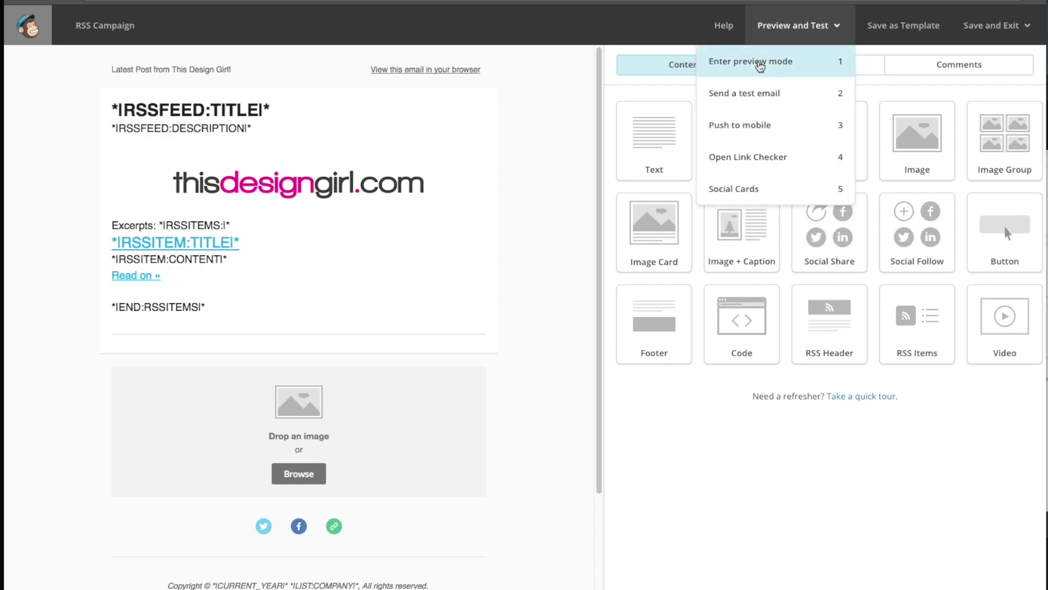
pyautogui.click(763, 63)
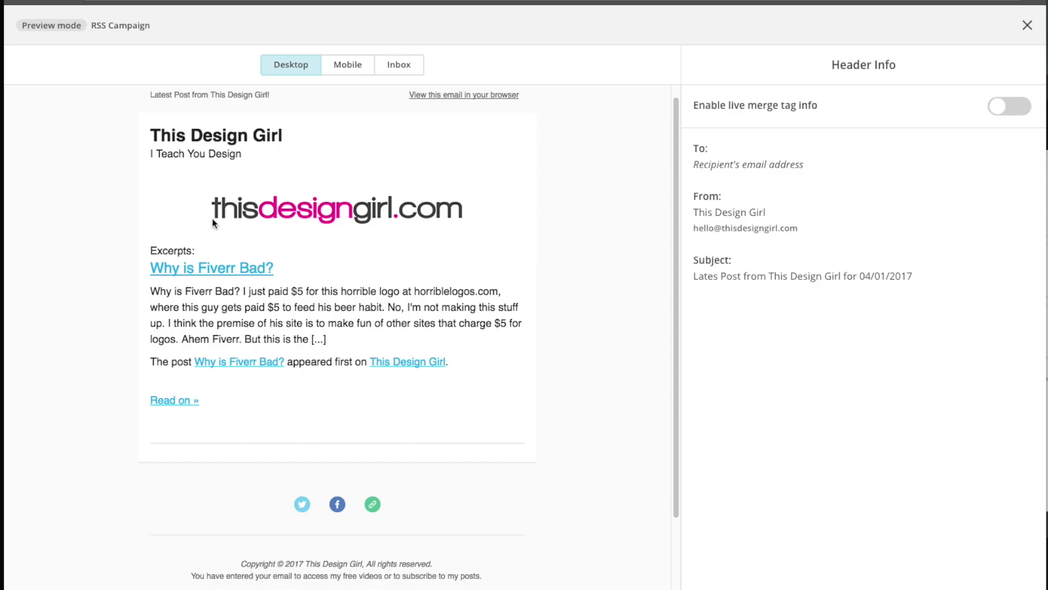
pyautogui.moveTo(152, 292); pyautogui.dragTo(326, 338)
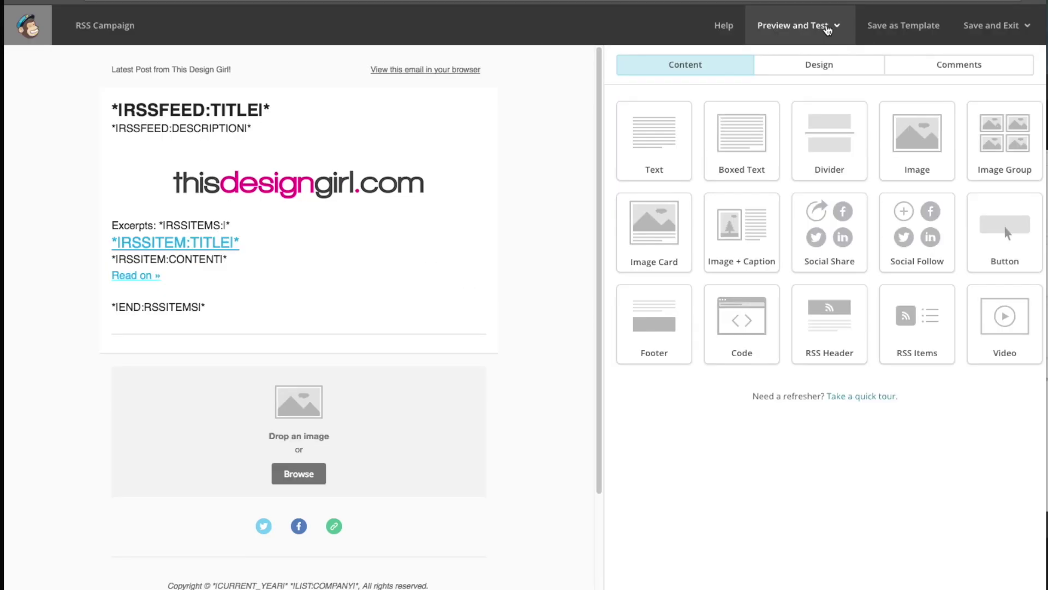
pyautogui.click(827, 30)
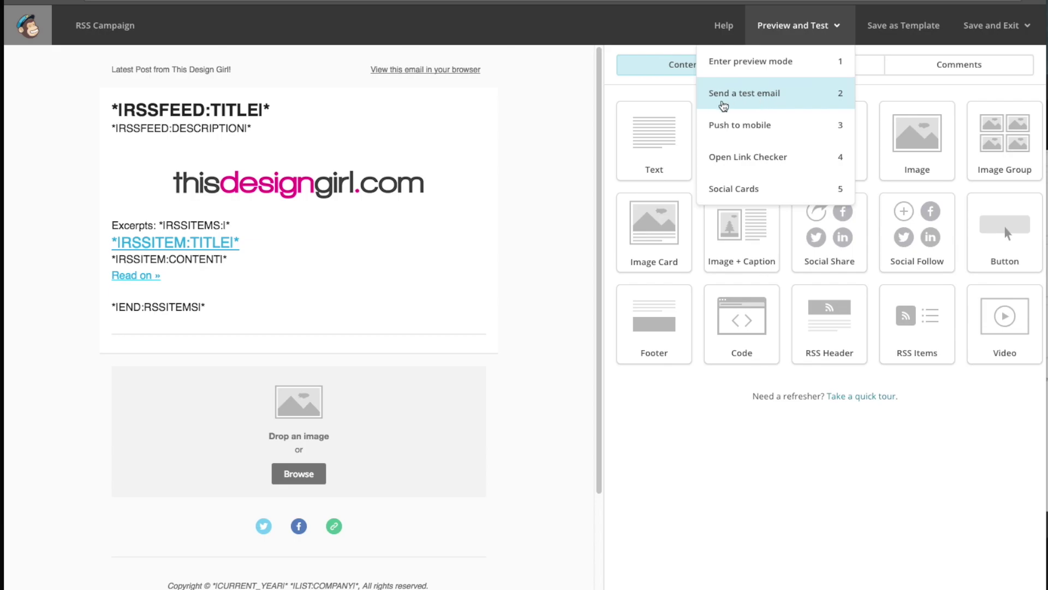
pyautogui.scroll(-2, 579, 470)
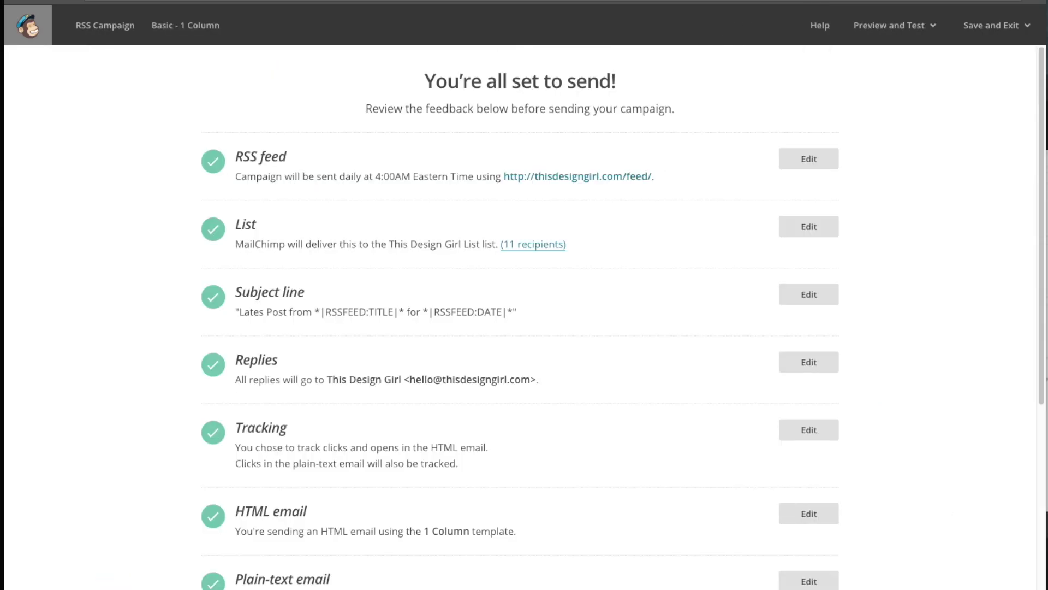
# Scroll through the 'You're all set to send!' checklist down to Start RSS.
pyautogui.scroll(-3, 910, 327)
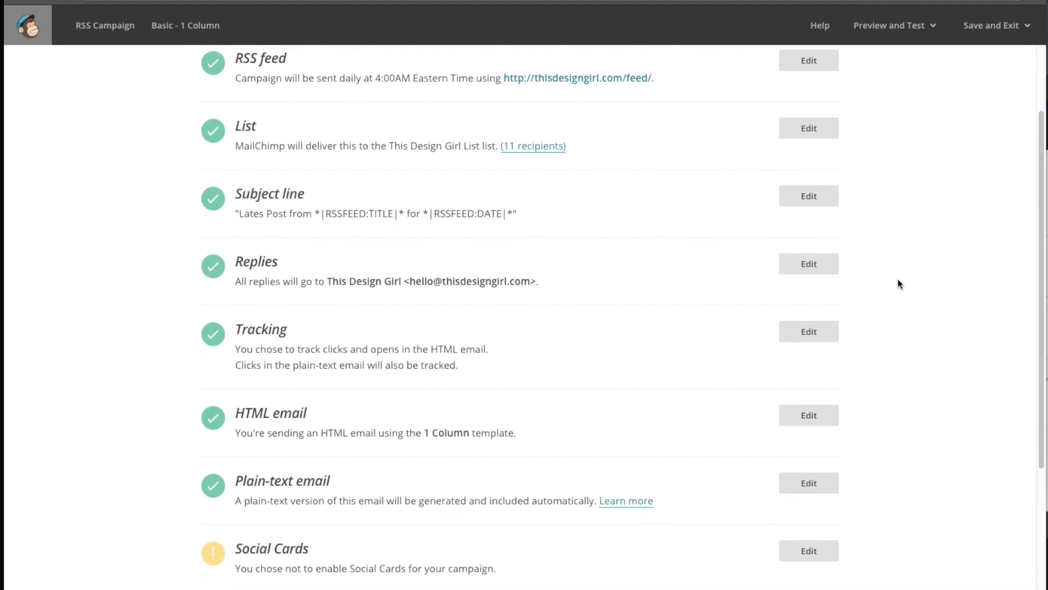
pyautogui.scroll(1, 897, 274)
pyautogui.scroll(-2, 370, 392)
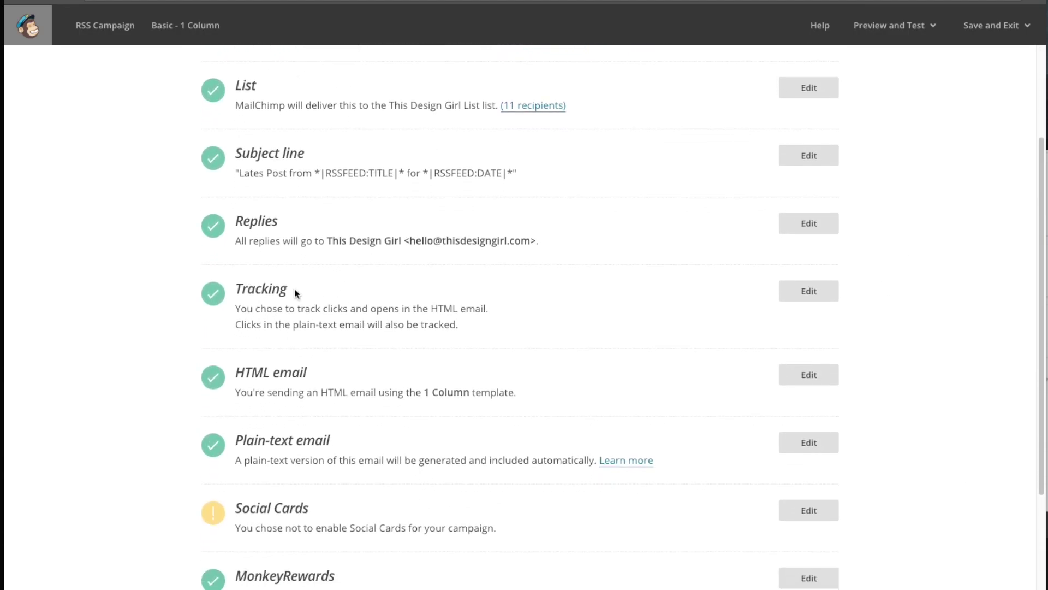
pyautogui.scroll(-2, 716, 408)
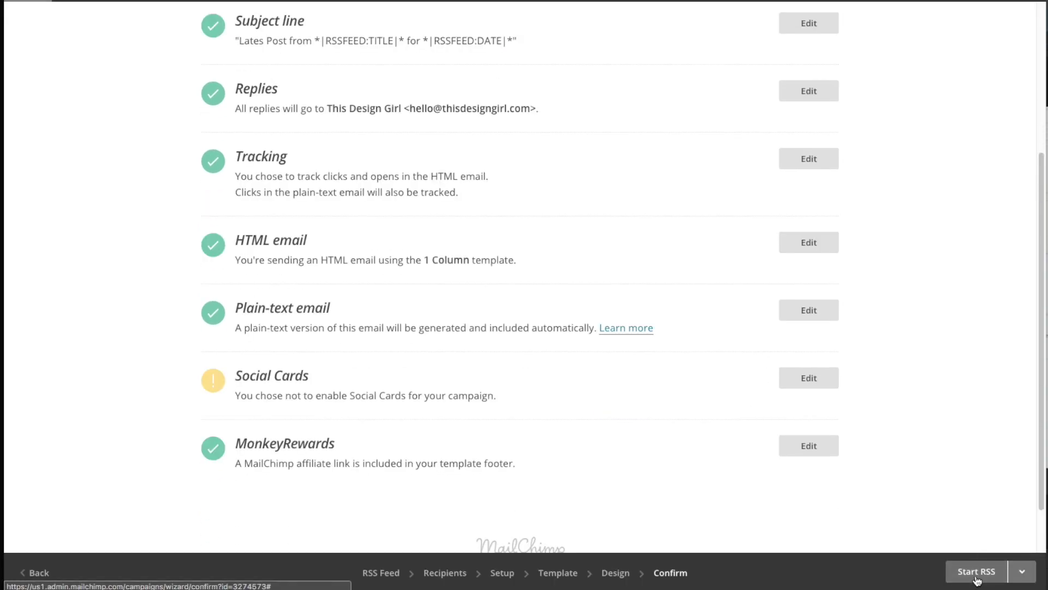
pyautogui.scroll(4, 919, 99)
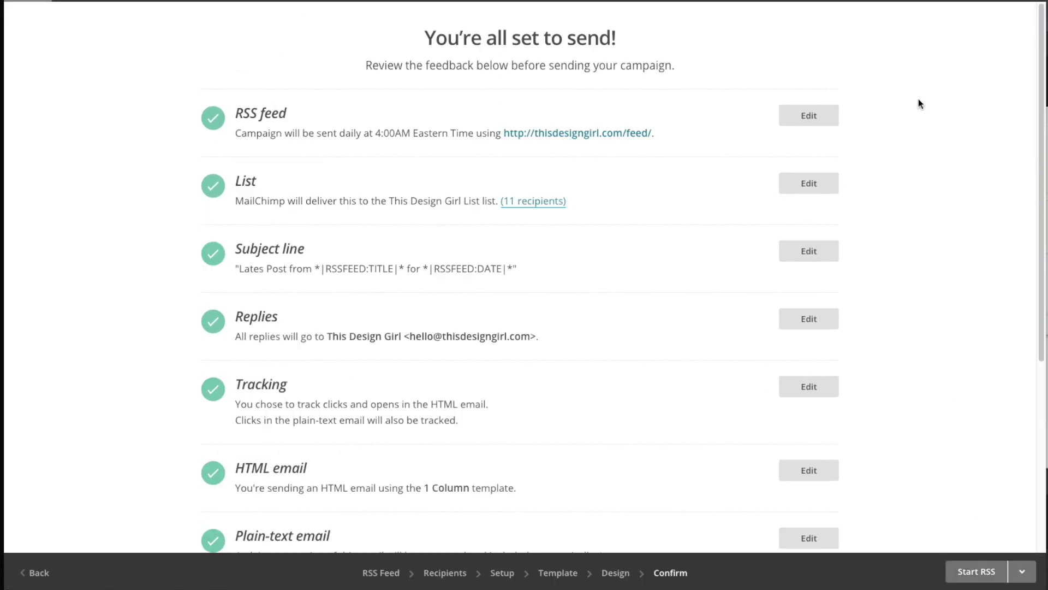